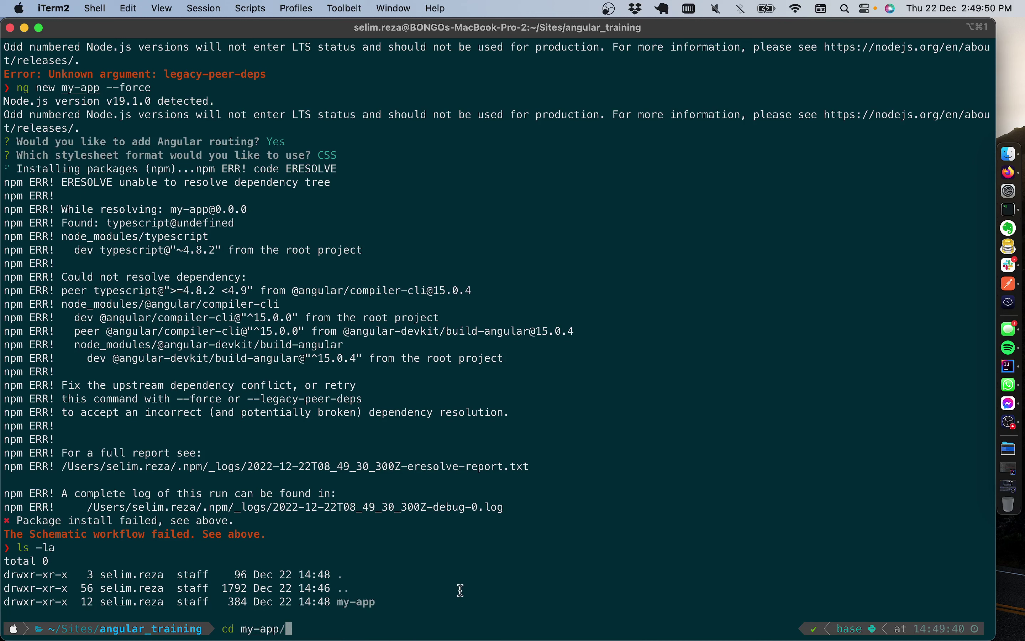
- Change into the my-app directory and list its contents, including the hidden files and details with ls -la
key(Return)
text(ls -la)
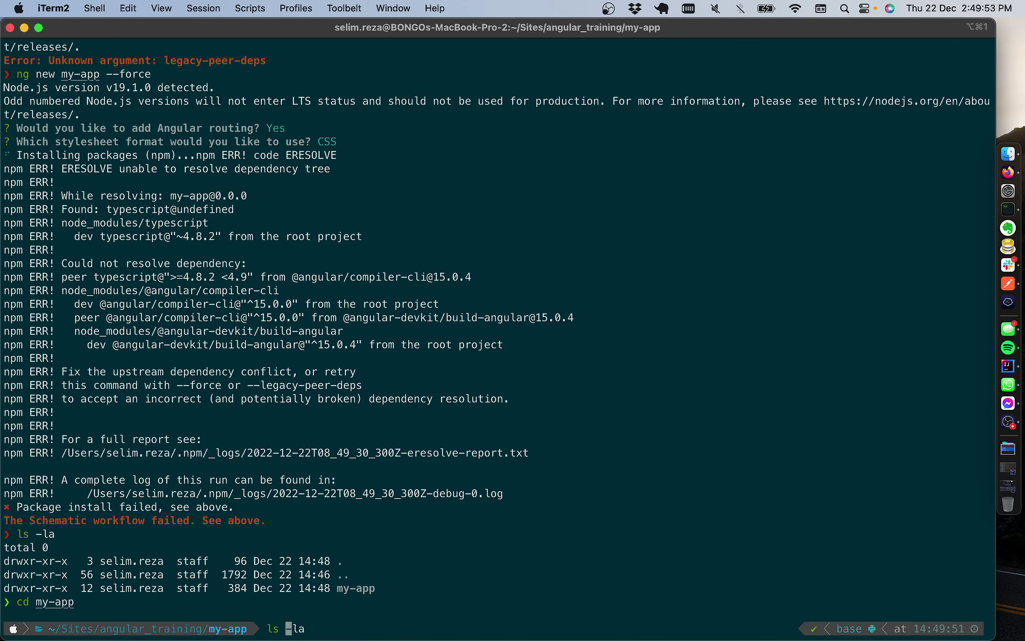
key(Return)
text(ls)
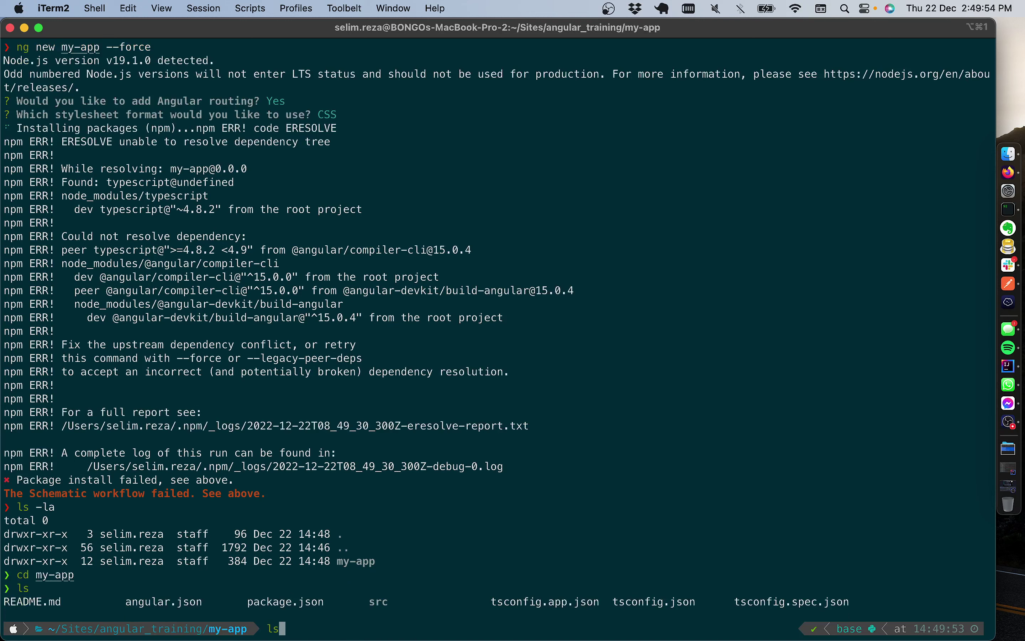
text( -la)
key(Return)
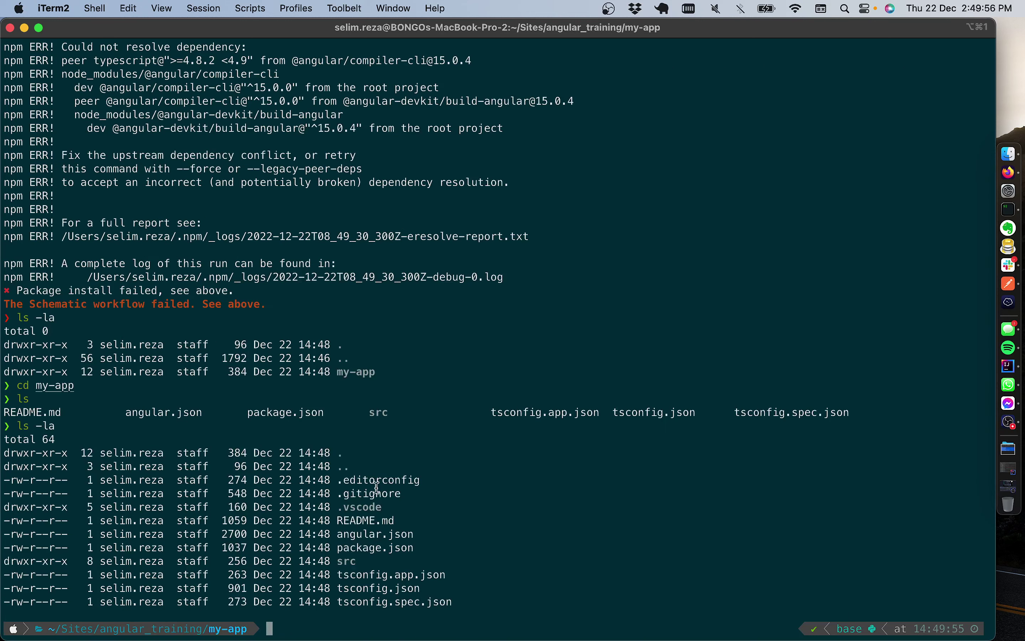
drag(339, 466, 470, 603)
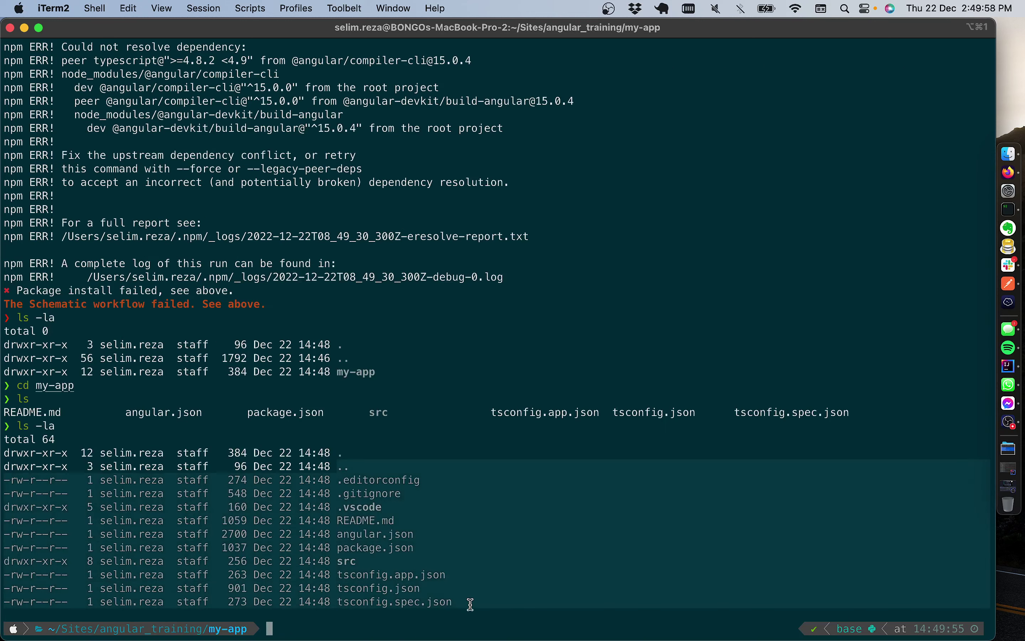
click(470, 603)
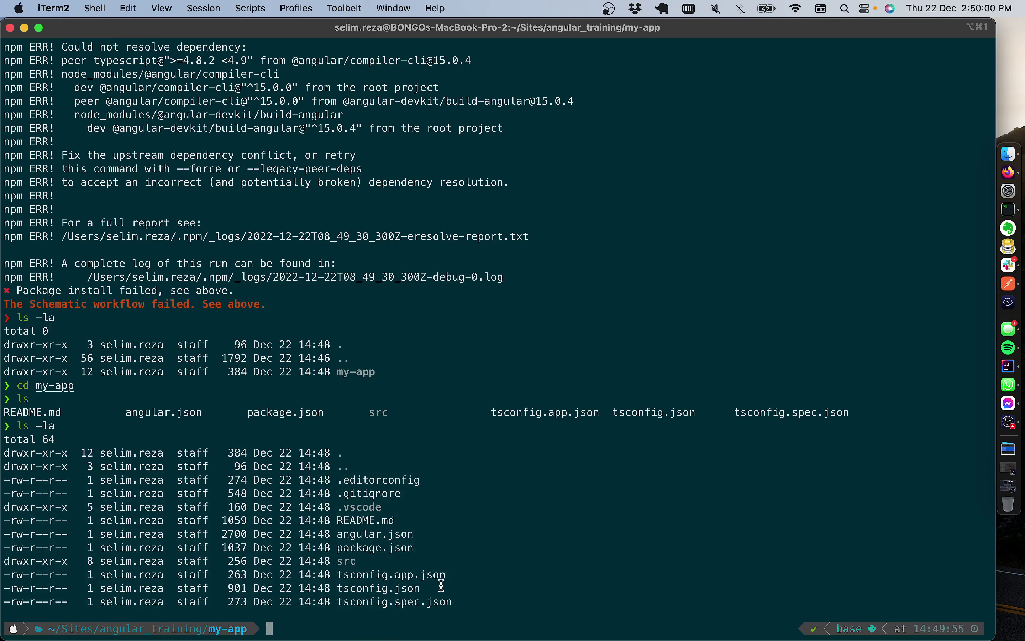
- Launch Visual Studio Code through the system-wide search
key(super+space)
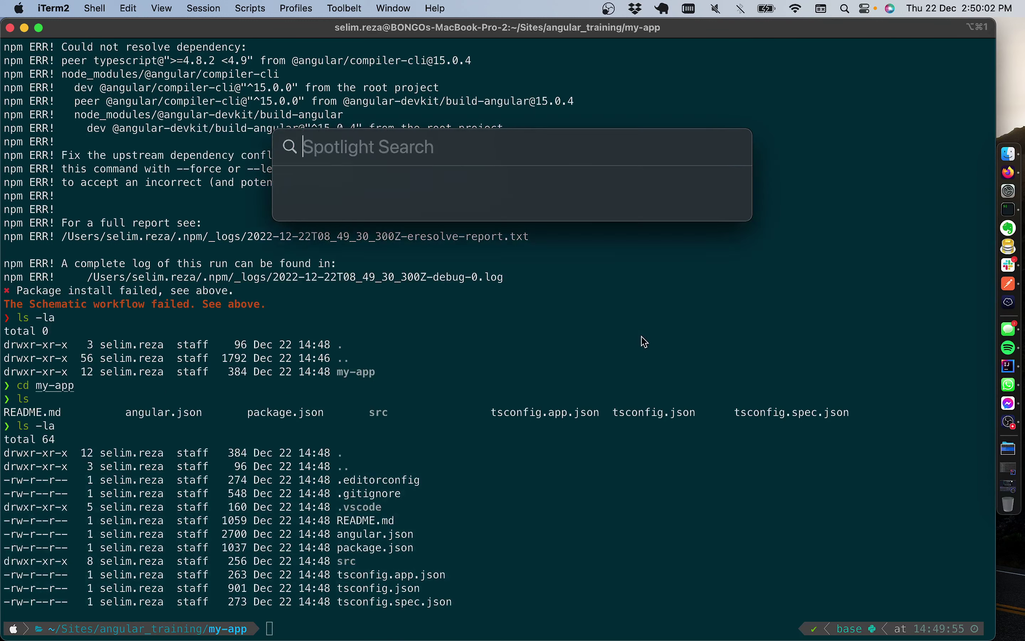
text(vis)
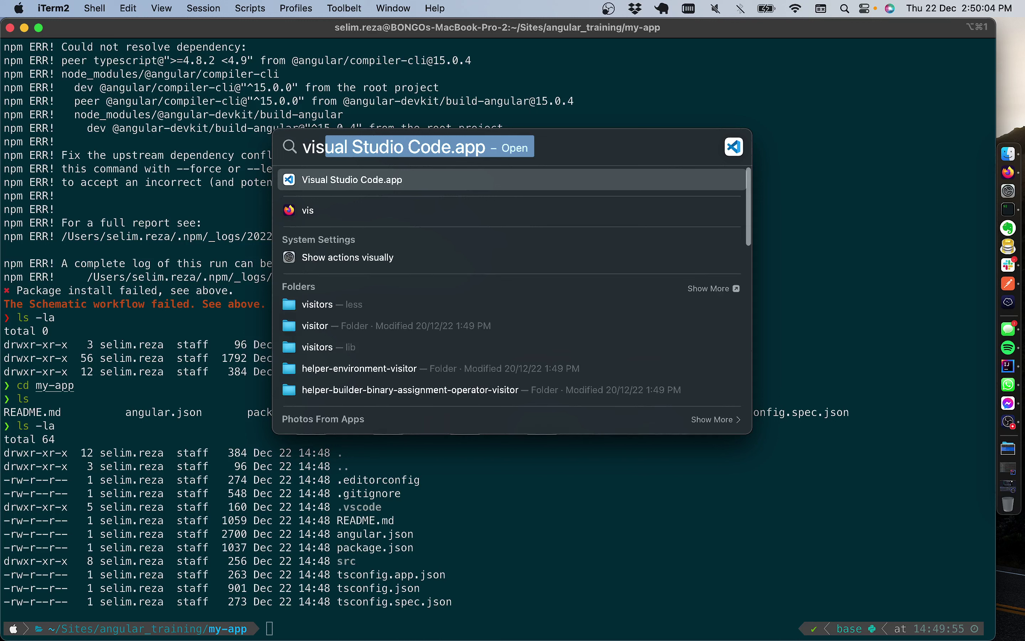
key(Return)
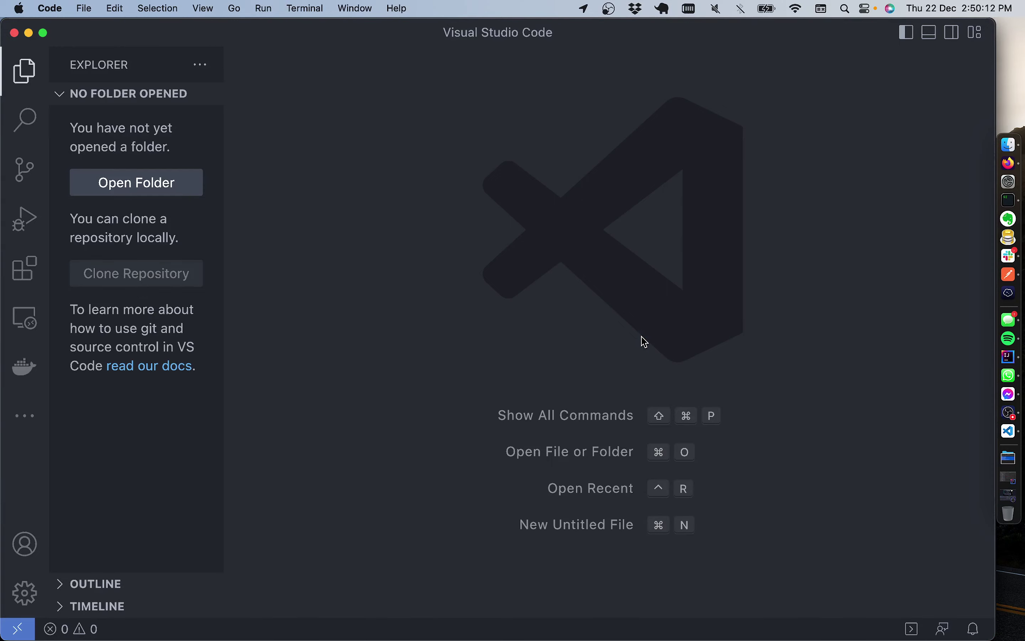
- Switch to Firefox and search the web for "vs code" in a new tab
key(ctrl+Right)
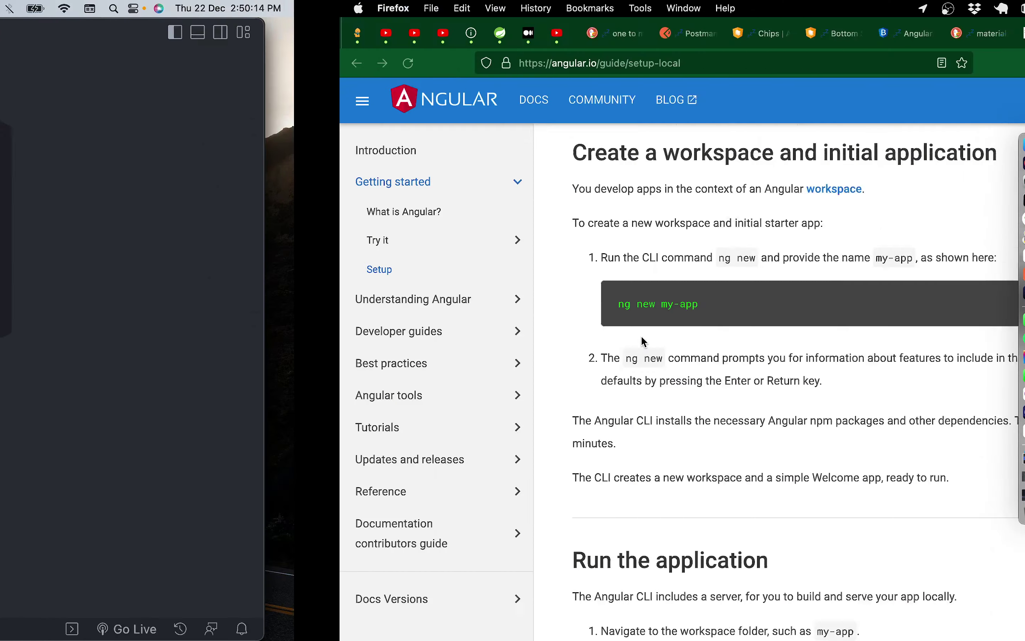
click(983, 33)
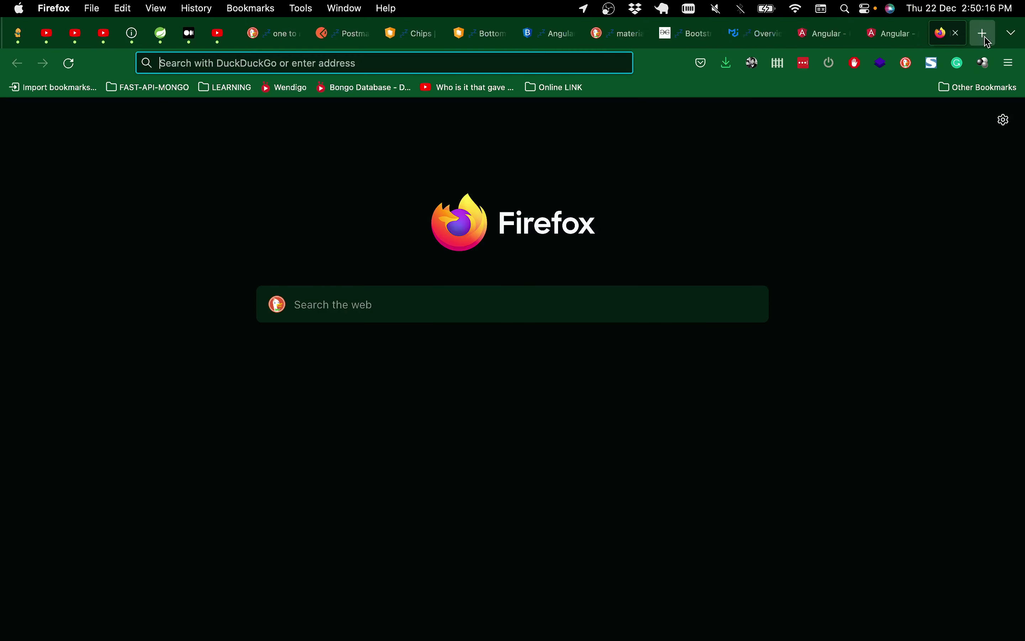
text(vi)
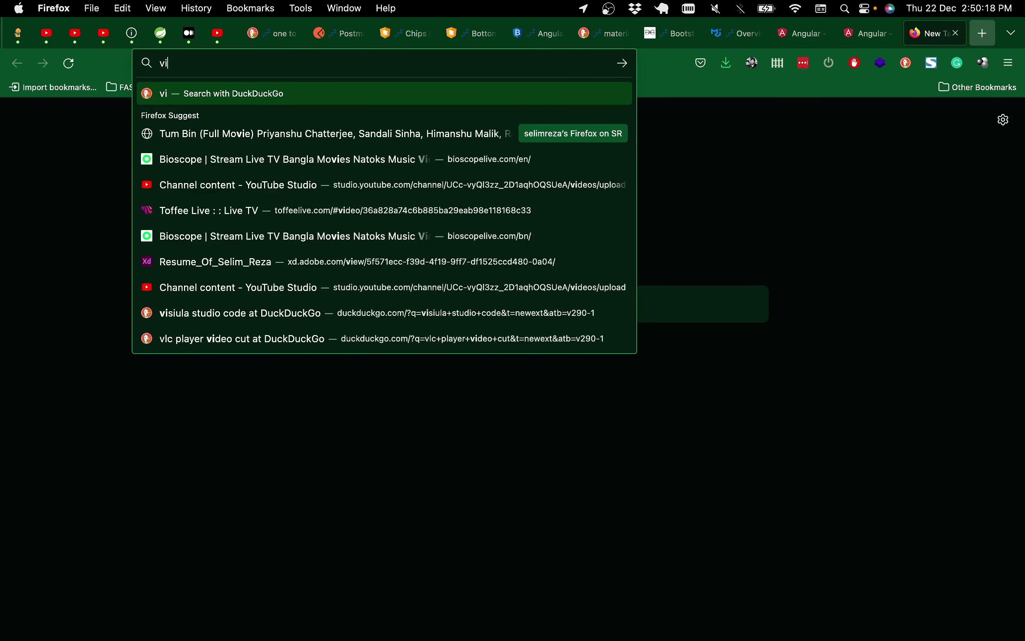
text(si)
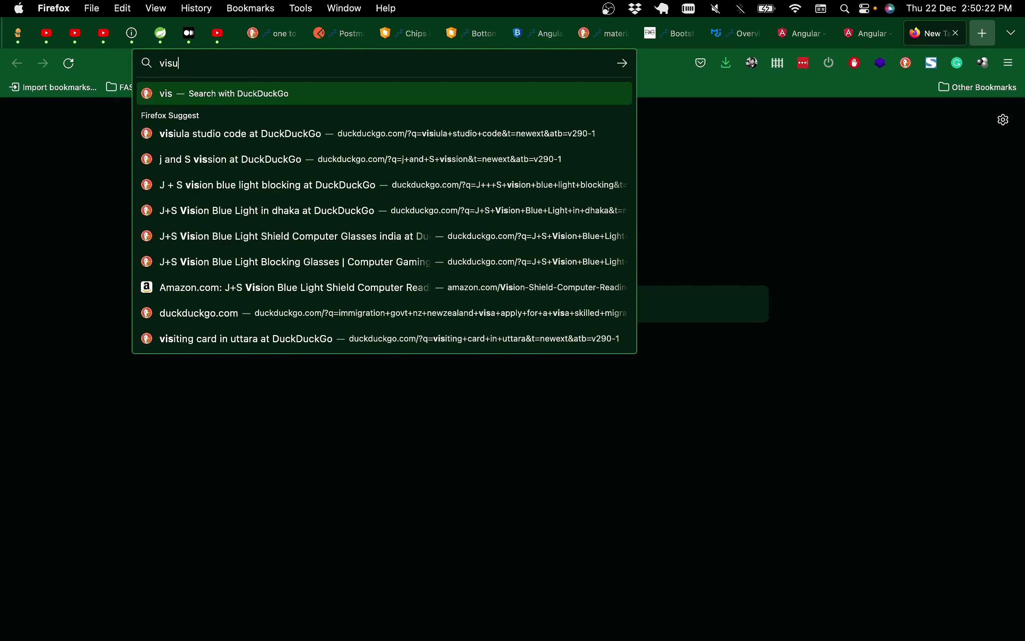
text(sual)
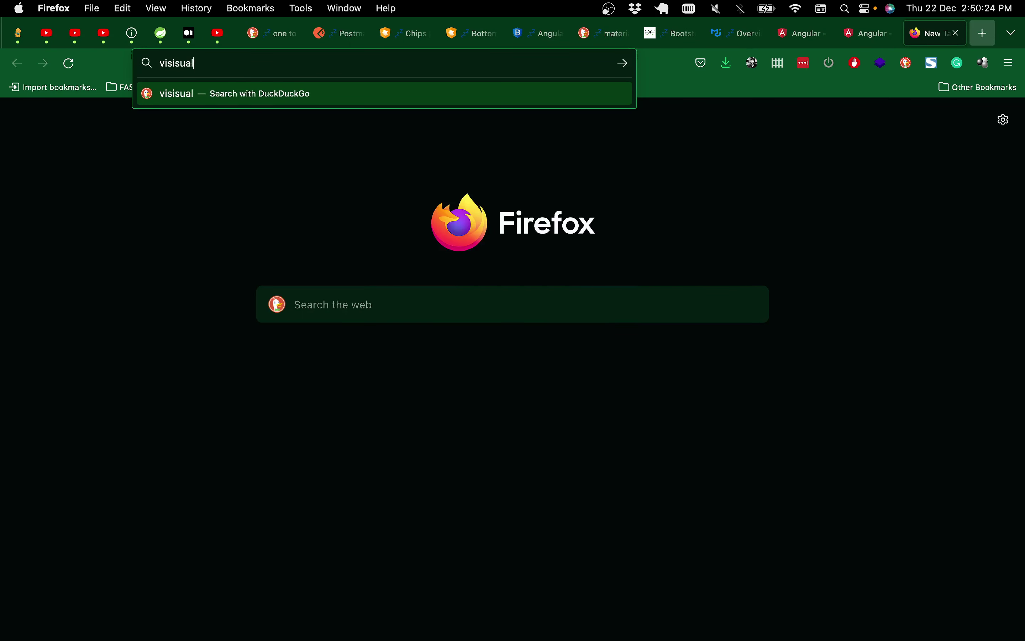
key(BackSpace)
key(BackSpace)
key(BackSpace)
key(BackSpace)
key(BackSpace)
key(BackSpace)
key(BackSpace)
text(s code)
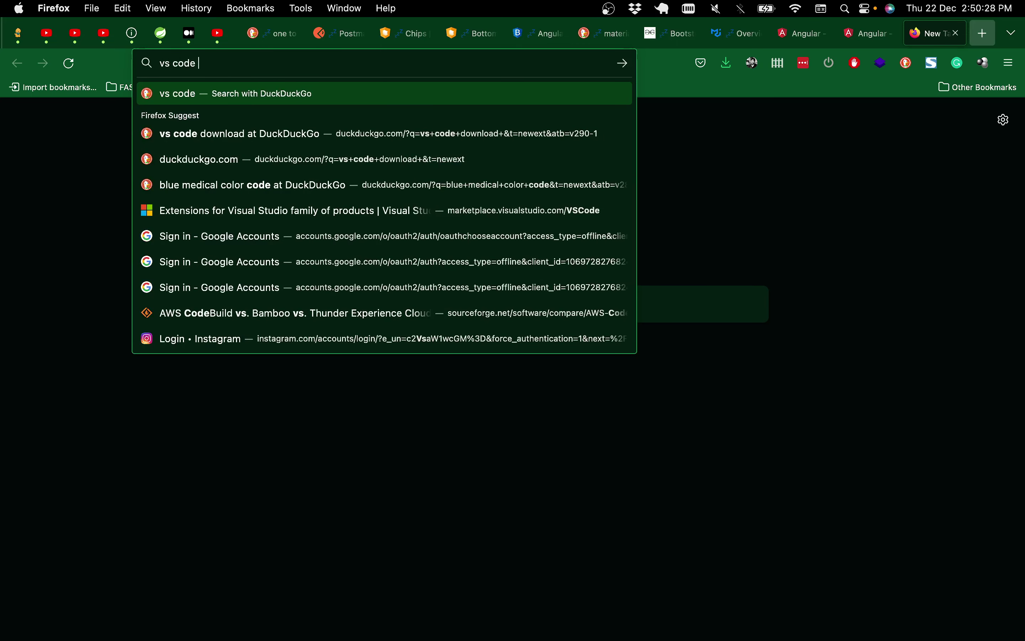
key(Return)
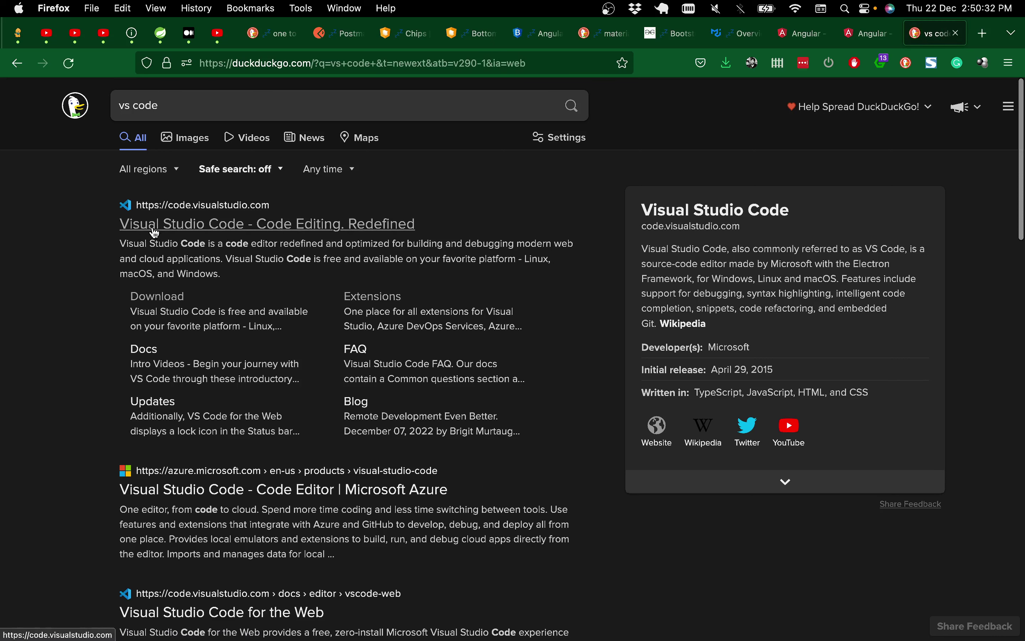
- Open the Visual Studio Code download page from the search results and examine the installers offered per operating system
click(164, 297)
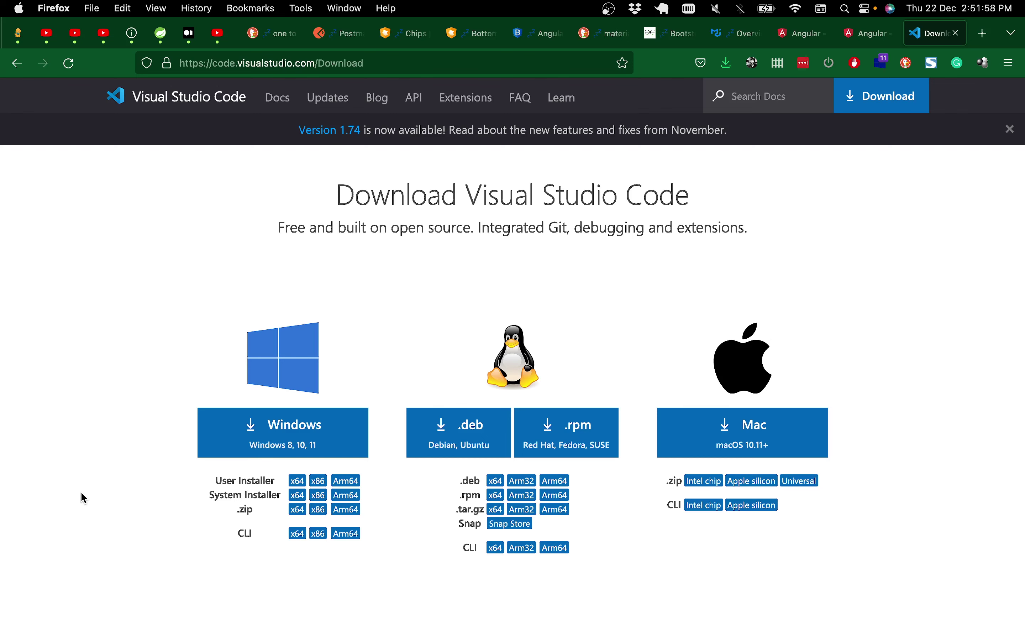
scroll(281, 441, up, 3)
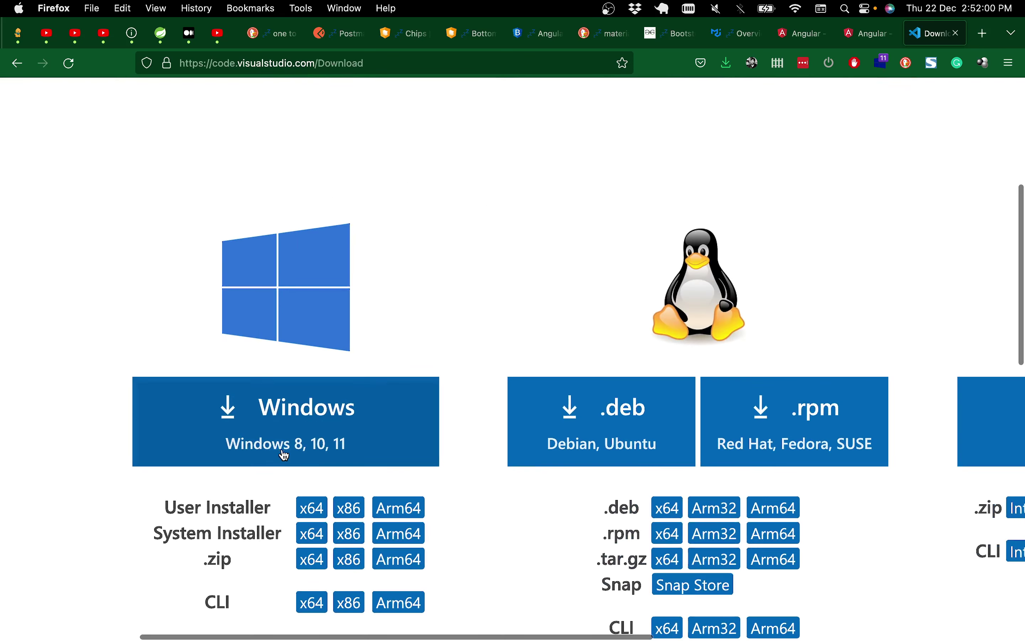
scroll(326, 515, down, 3)
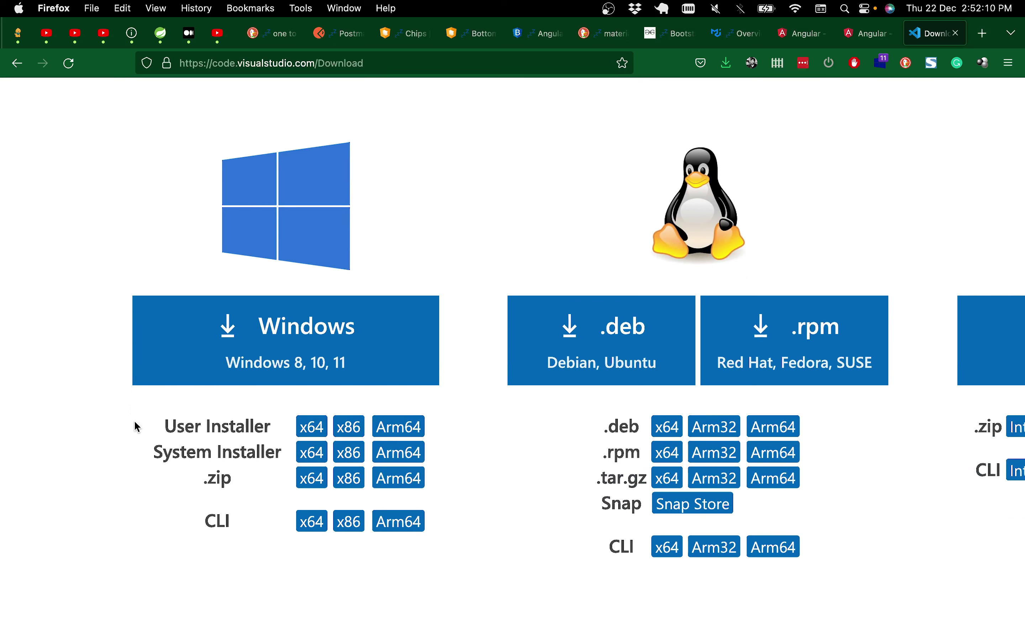
- Switch back to Visual Studio Code, launch JetBrains Toolbox with the search "jet" and view its installed tools
key(super+Tab)
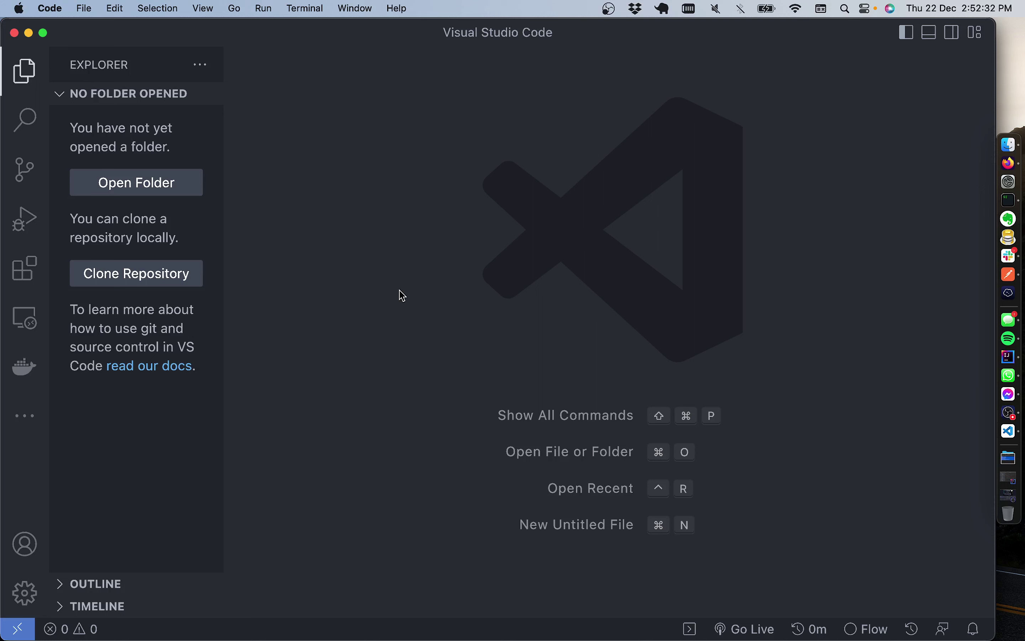
key(super+space)
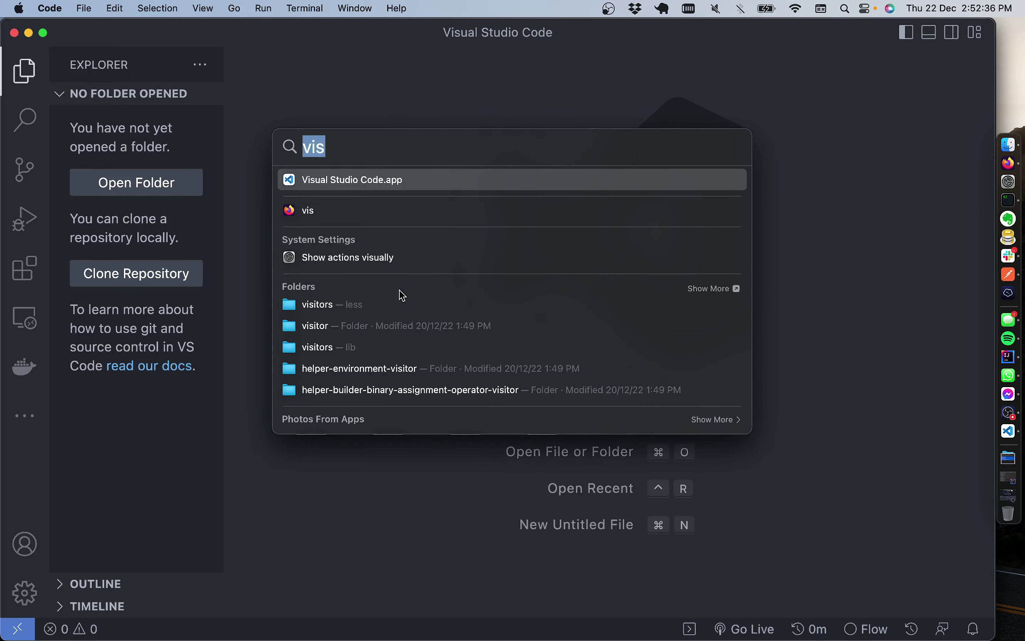
text(jet)
key(Return)
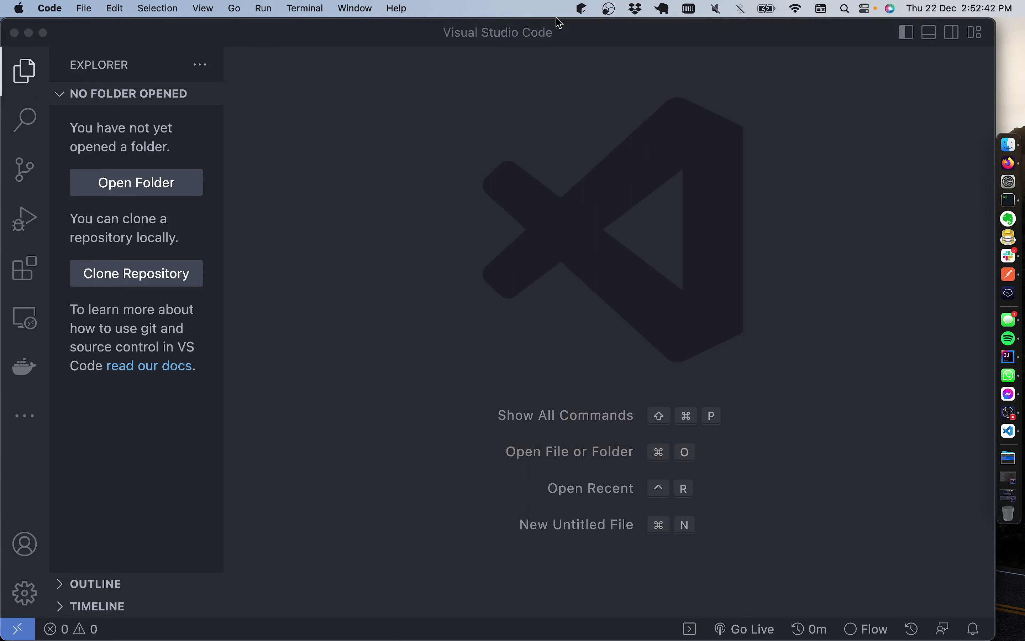
click(583, 10)
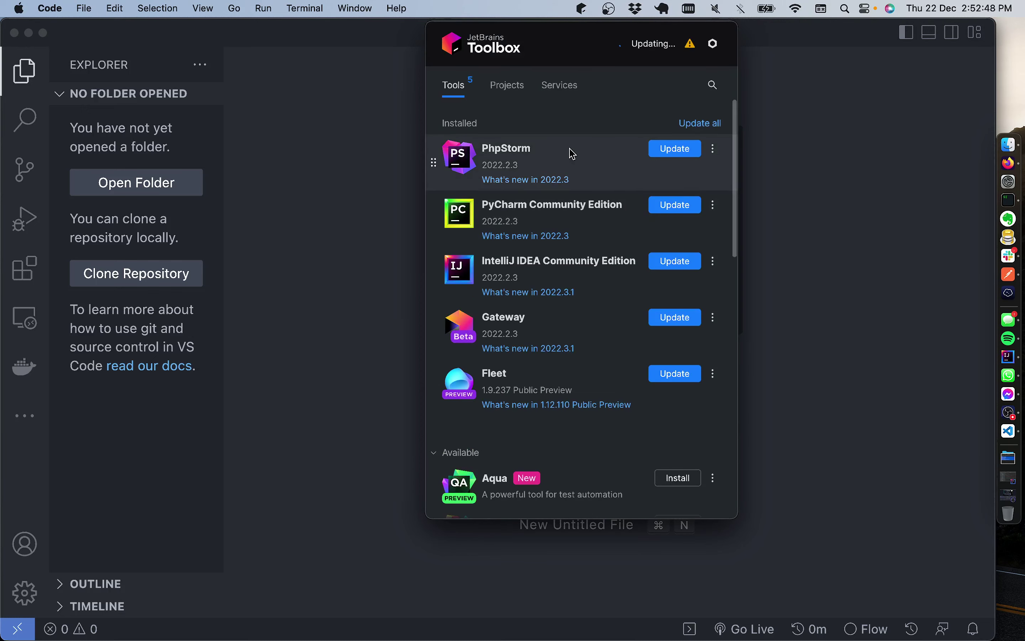
click(531, 257)
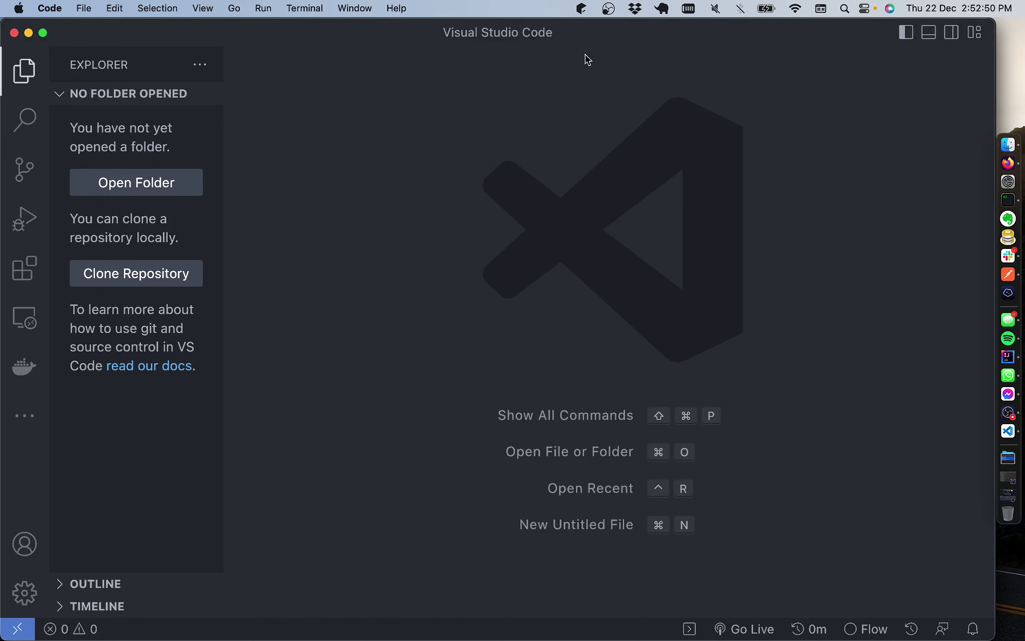
click(582, 11)
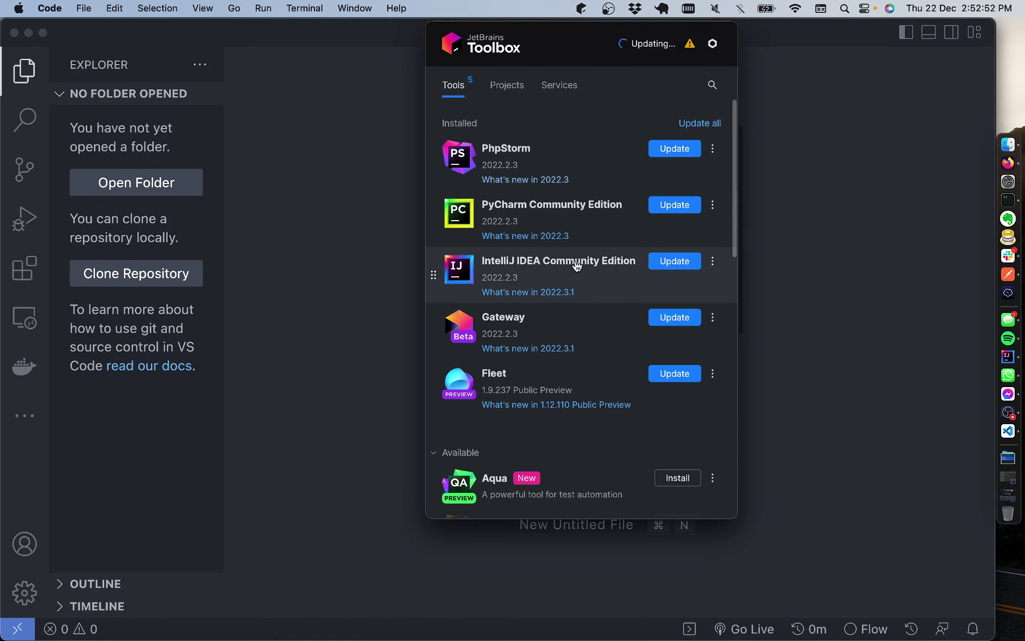
click(587, 182)
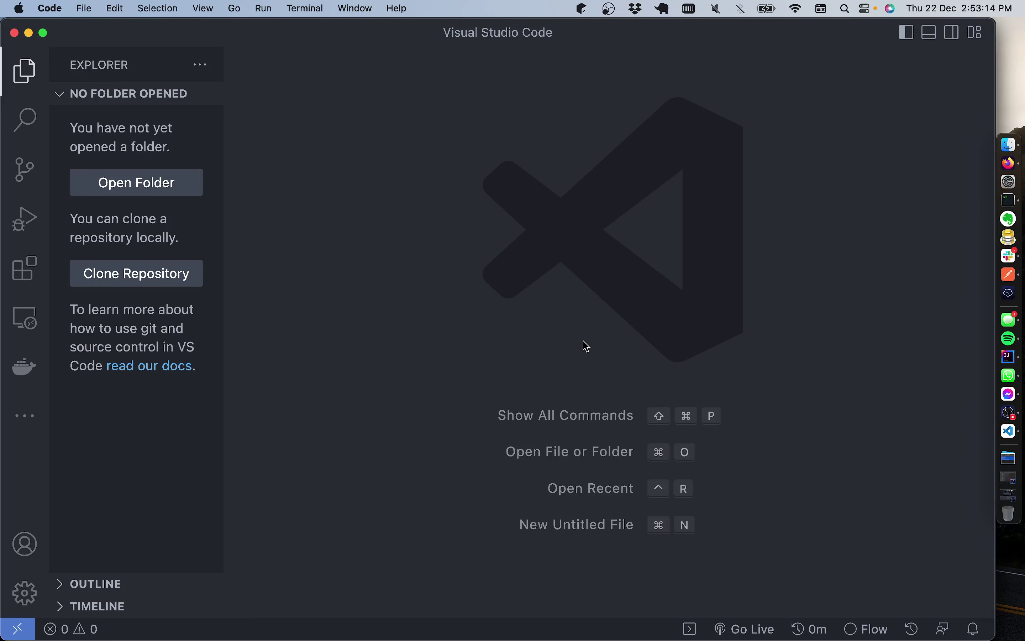
- Examine the available IDEs and the update progress of the installed tools in JetBrains Toolbox, and close it
click(583, 9)
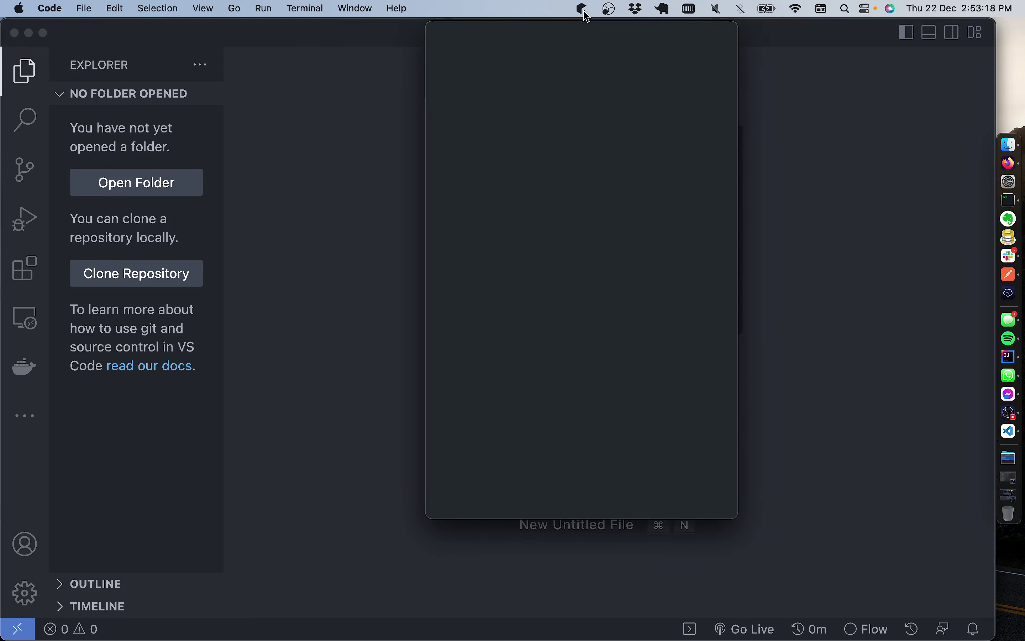
click(584, 11)
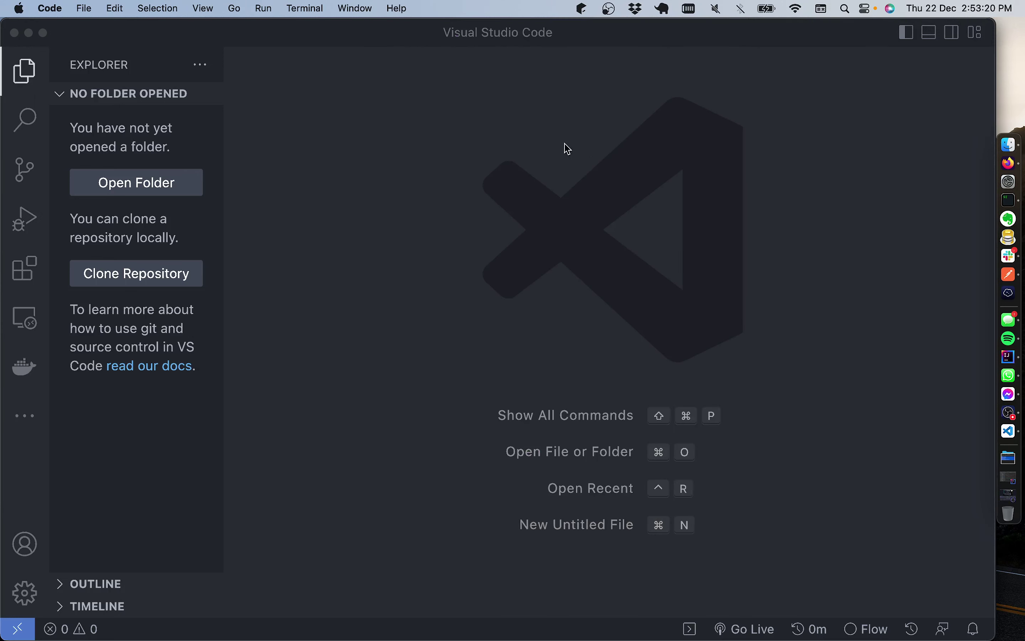
click(583, 8)
scroll(546, 381, down, 8)
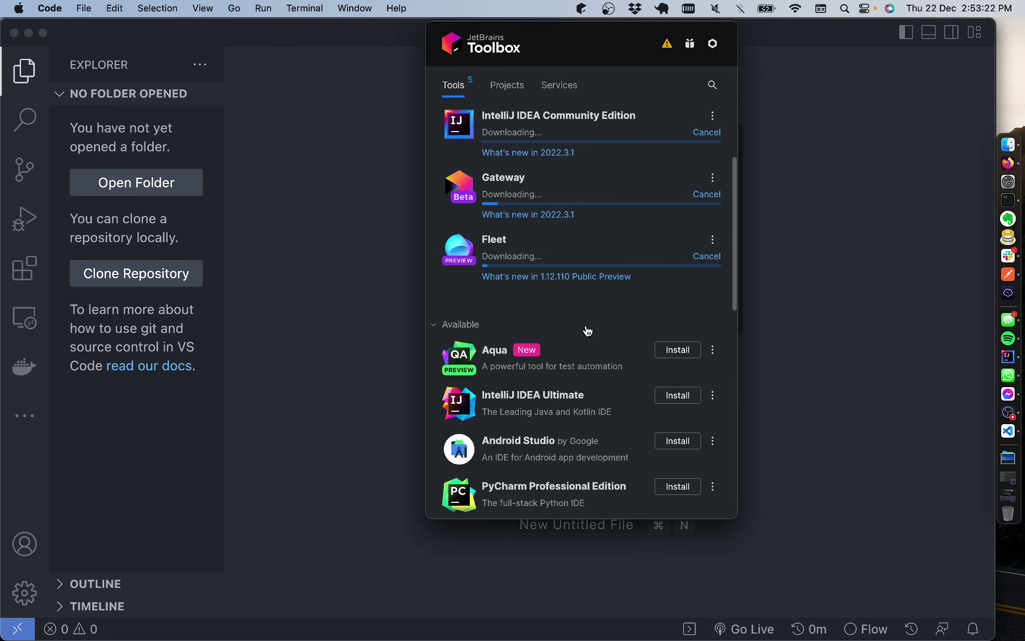
scroll(551, 399, down, 3)
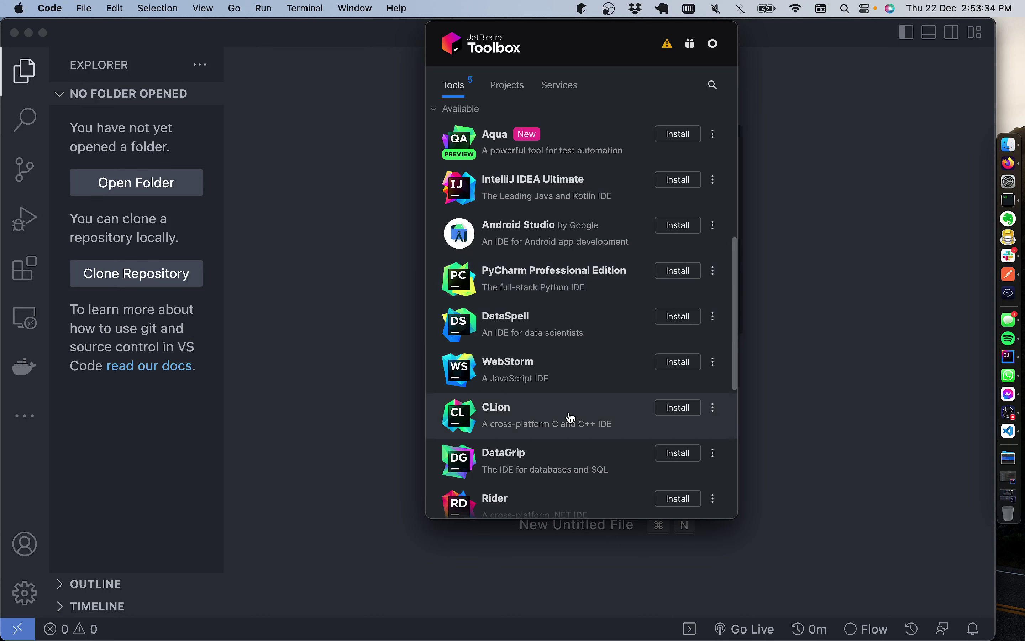
scroll(570, 413, down, 3)
scroll(548, 367, up, 4)
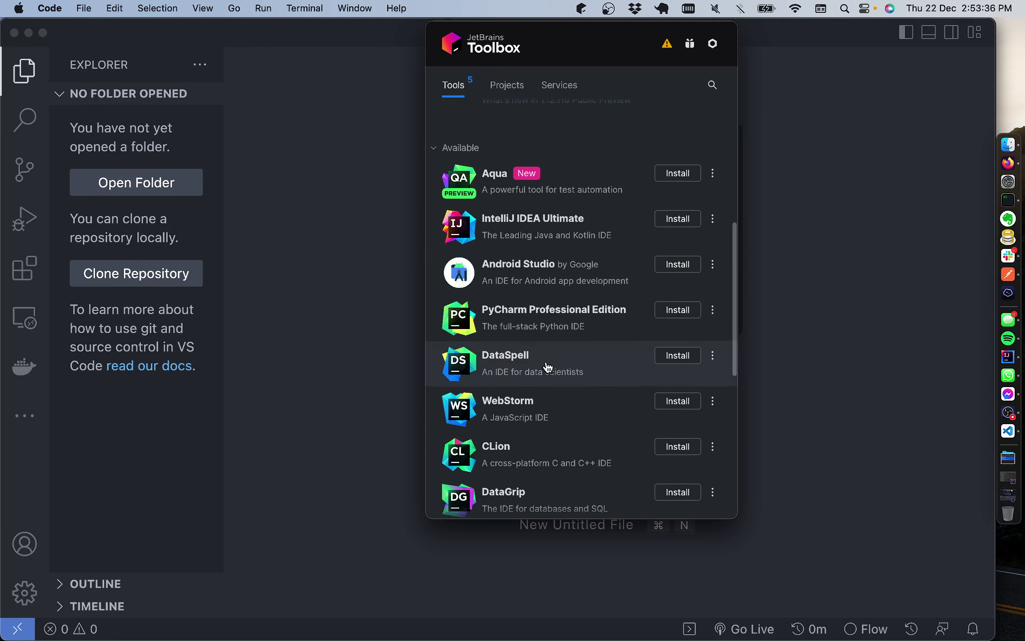
scroll(546, 366, up, 5)
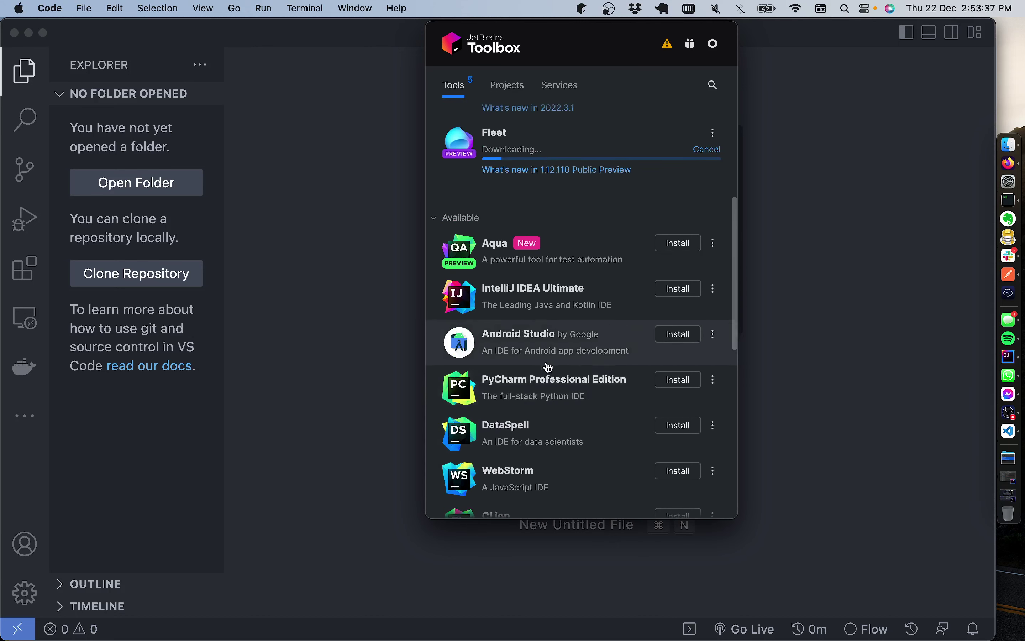
click(869, 217)
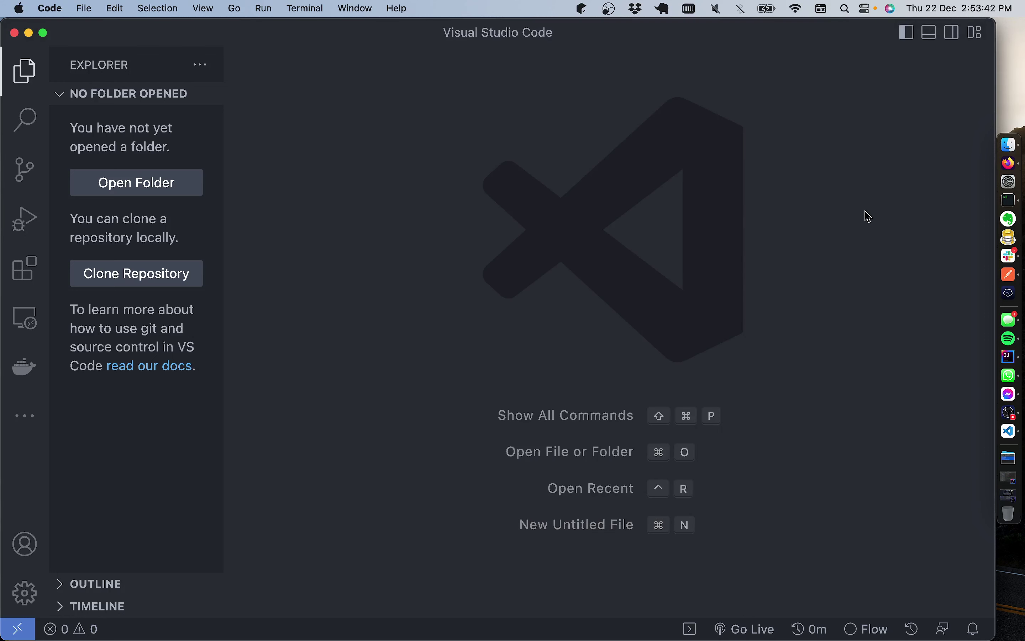
click(583, 10)
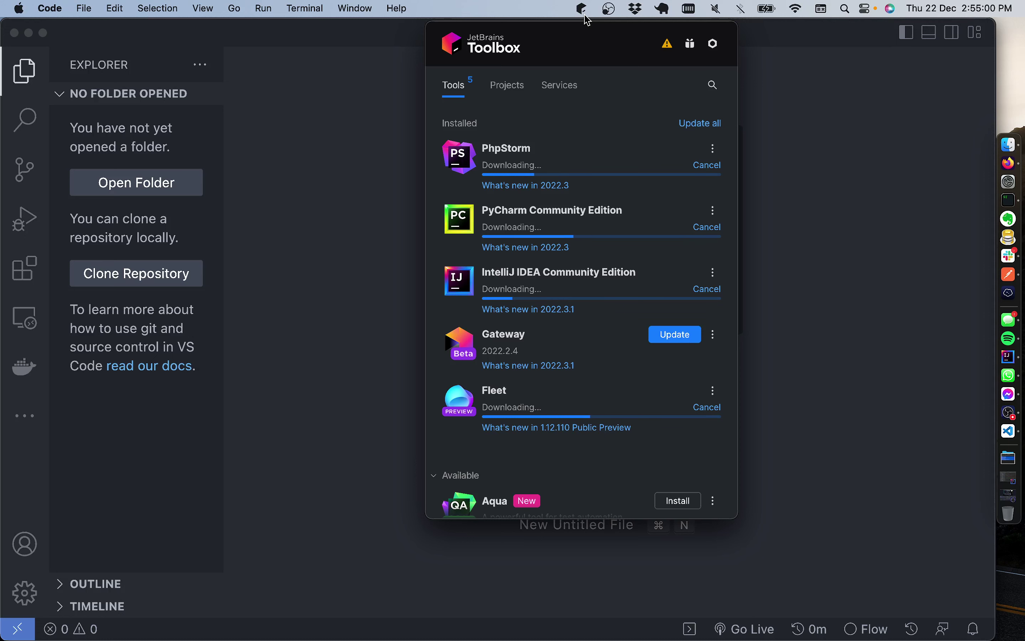
click(334, 219)
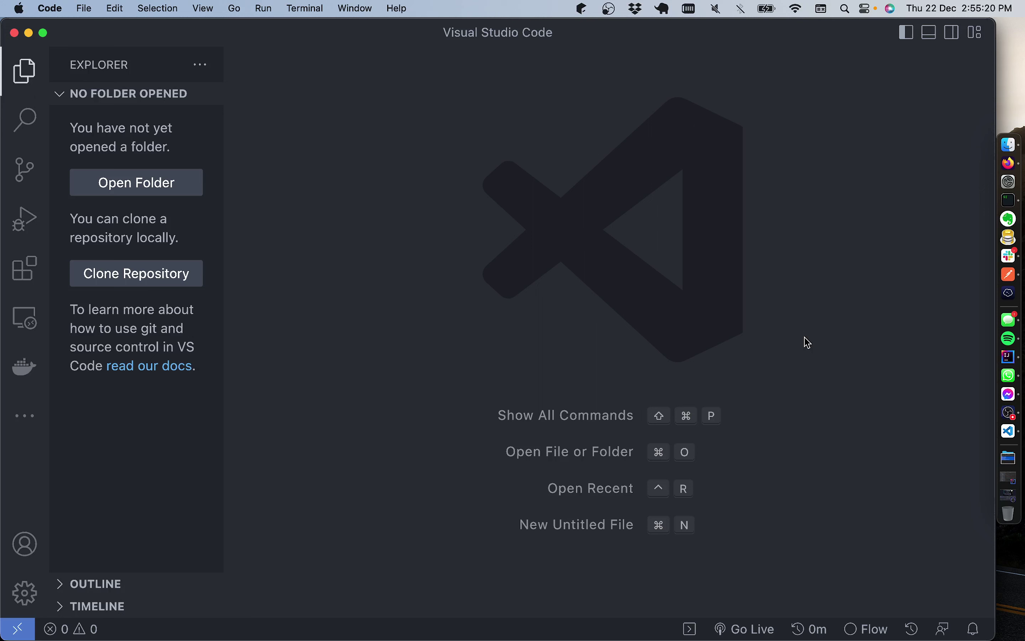
click(140, 190)
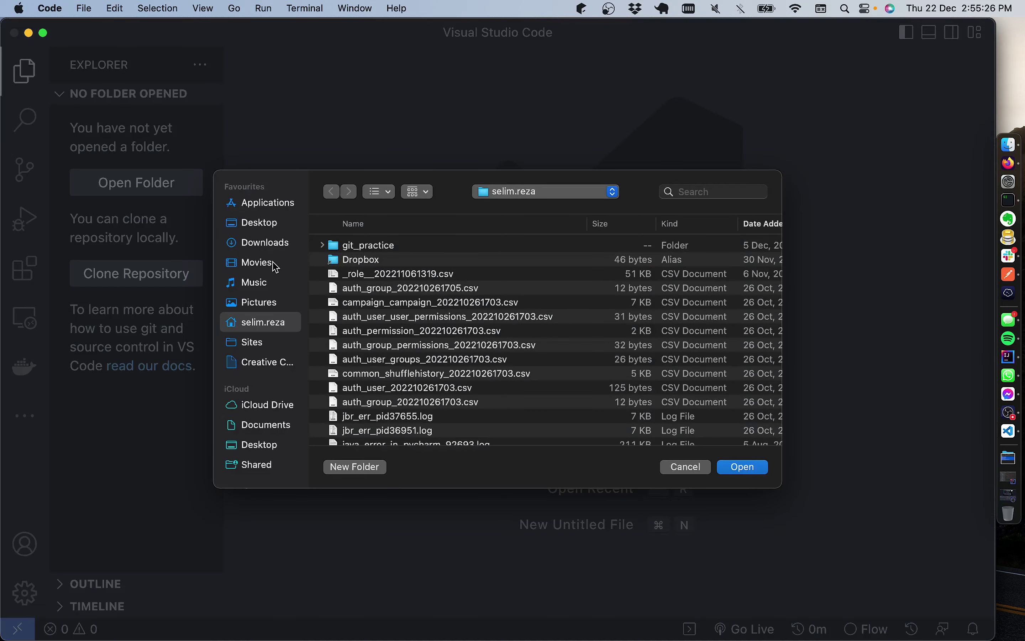
click(257, 342)
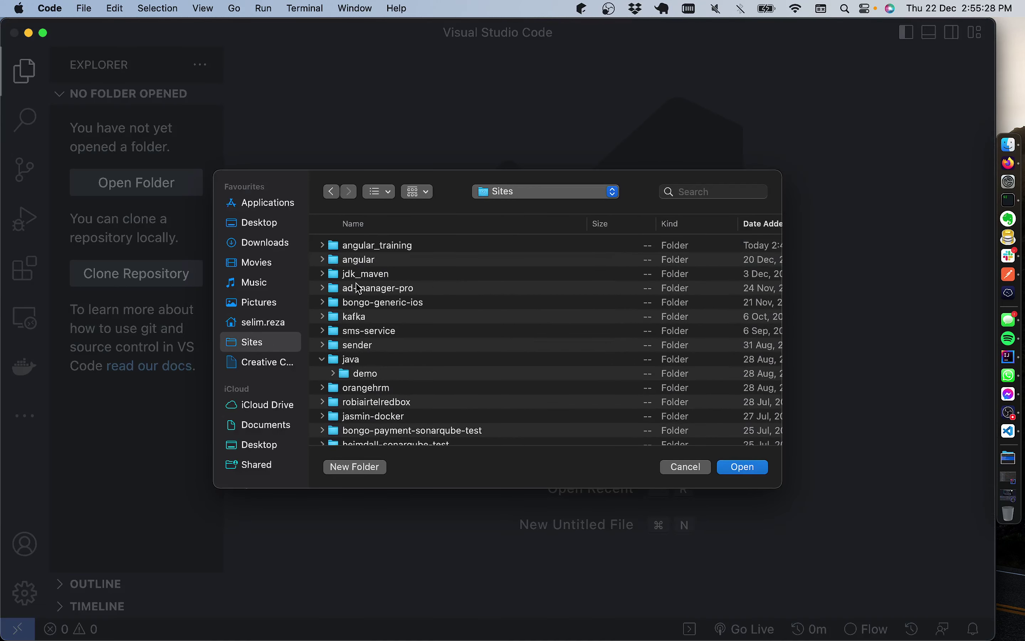
double_click(381, 247)
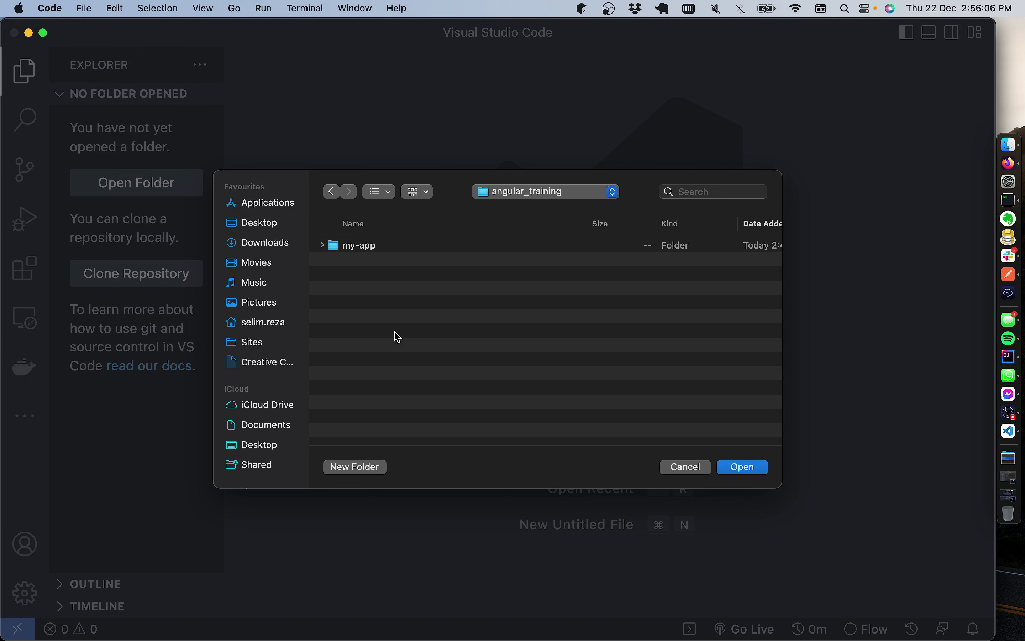
click(686, 467)
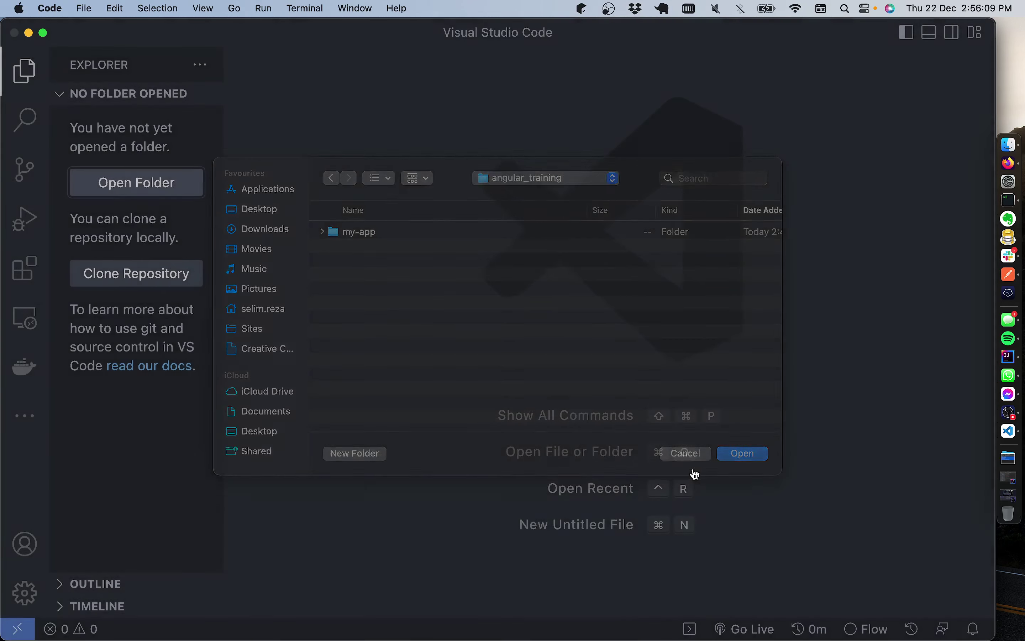
- Open the my-app folder from Sites/angular_training as the project and install the recommended Angular Language Service extension
click(167, 185)
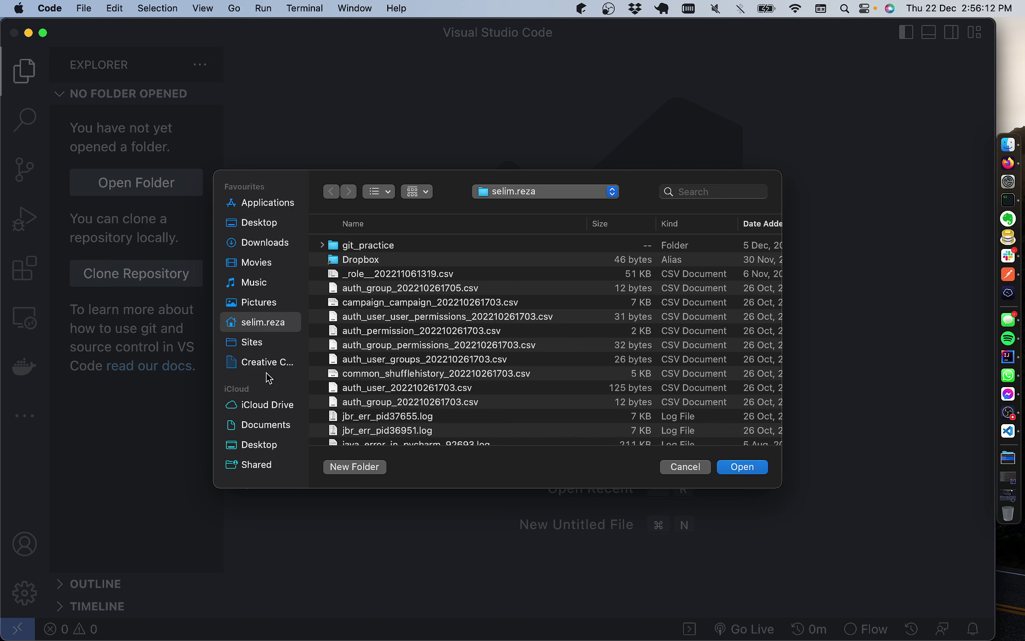
click(258, 342)
double_click(368, 249)
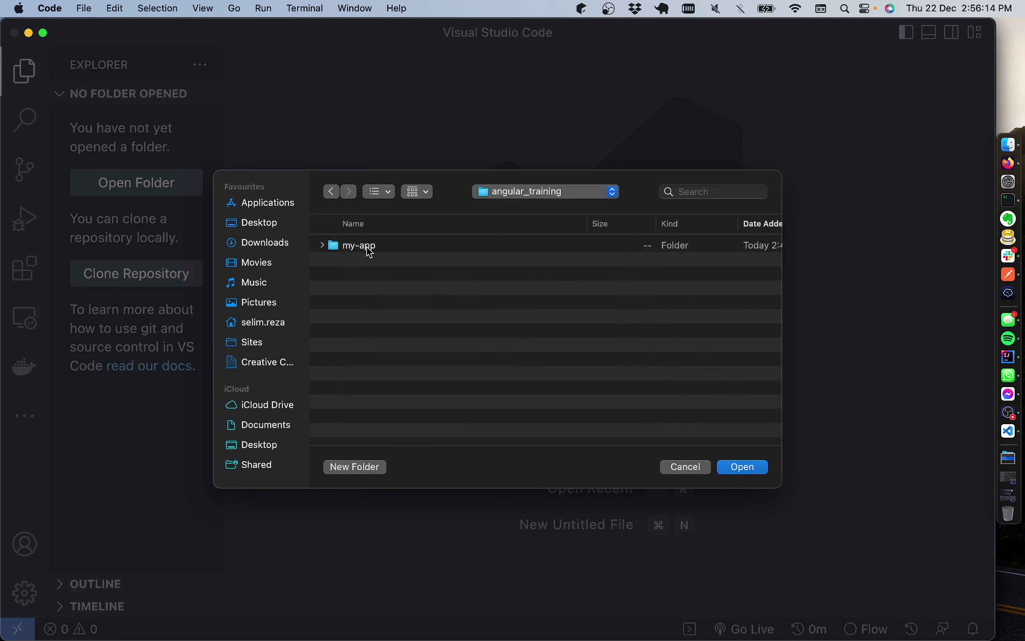
click(370, 250)
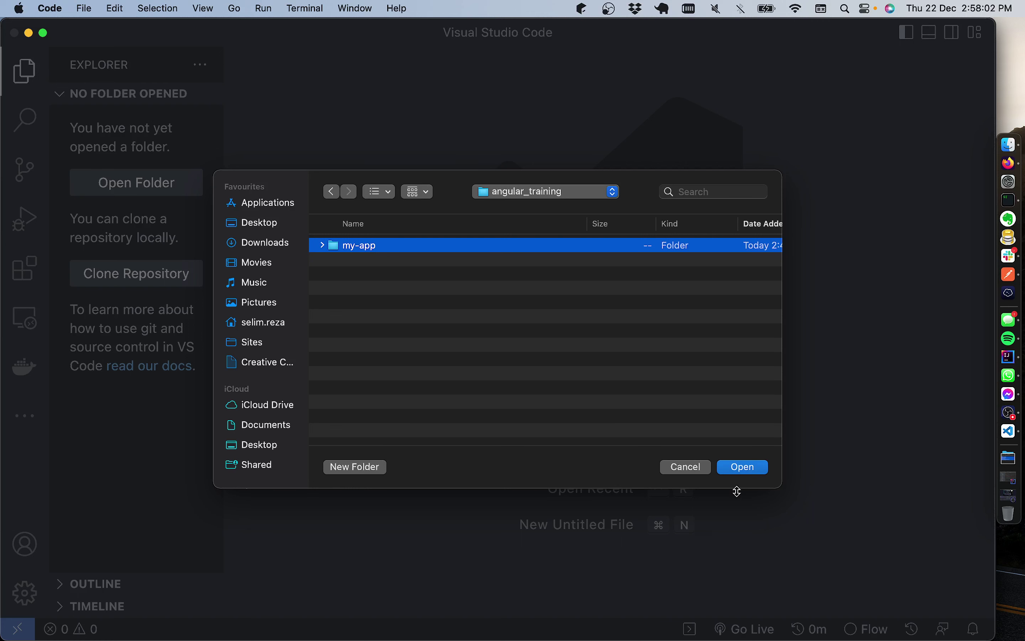
click(745, 470)
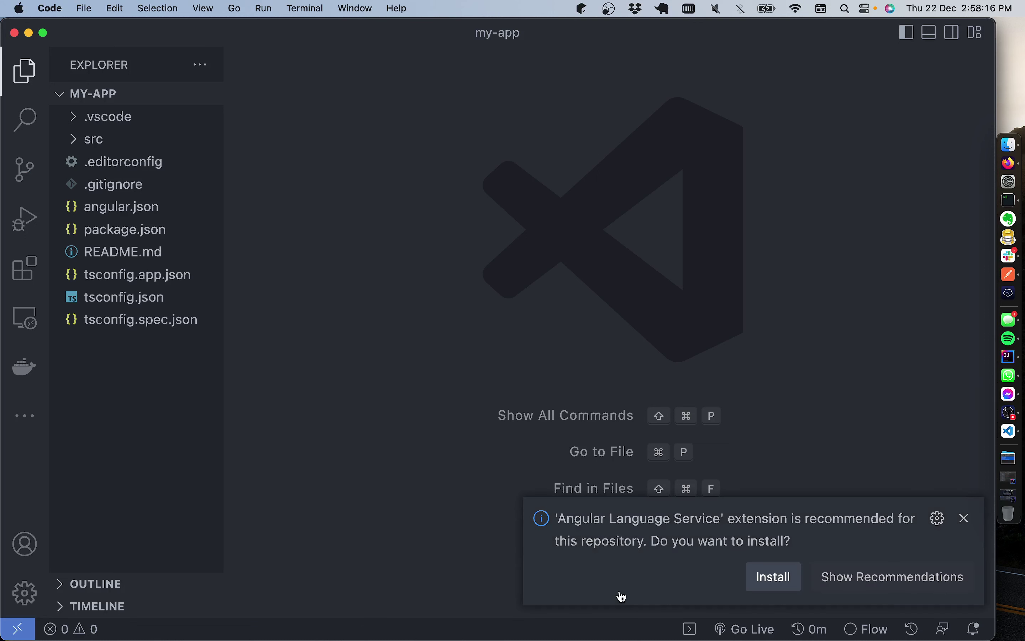
click(778, 587)
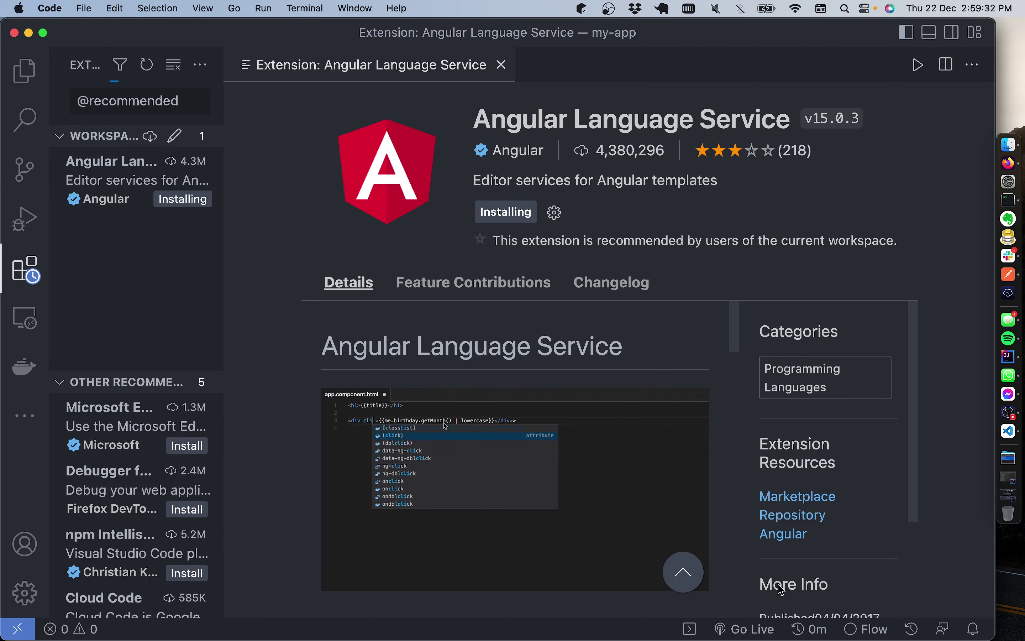
- Switch to Firefox, examine the workspace creation section of the Angular local setup guide, and return to Visual Studio Code
key(ctrl+Right)
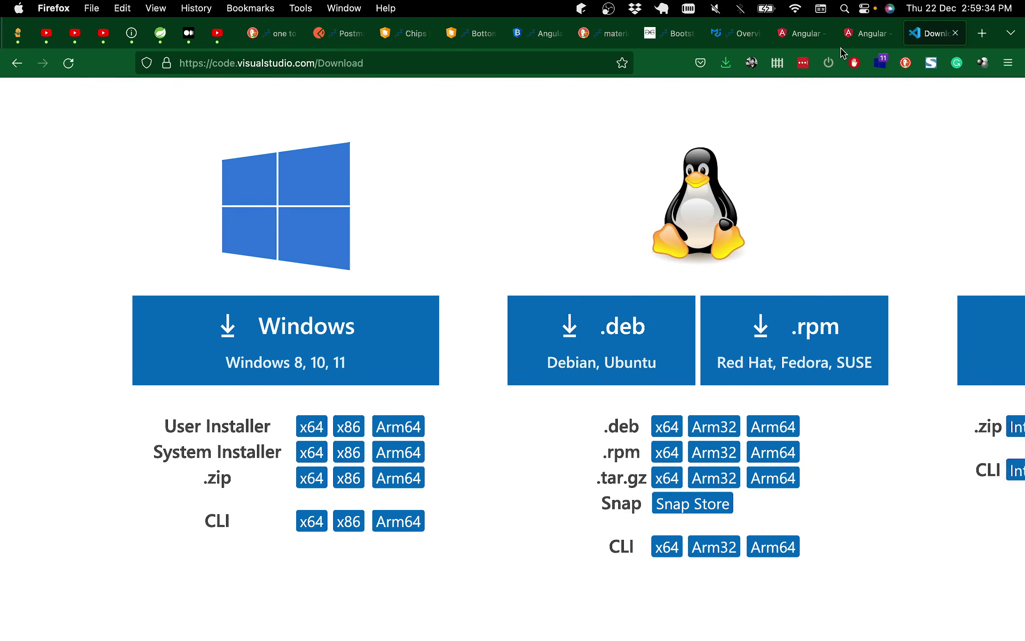
click(862, 33)
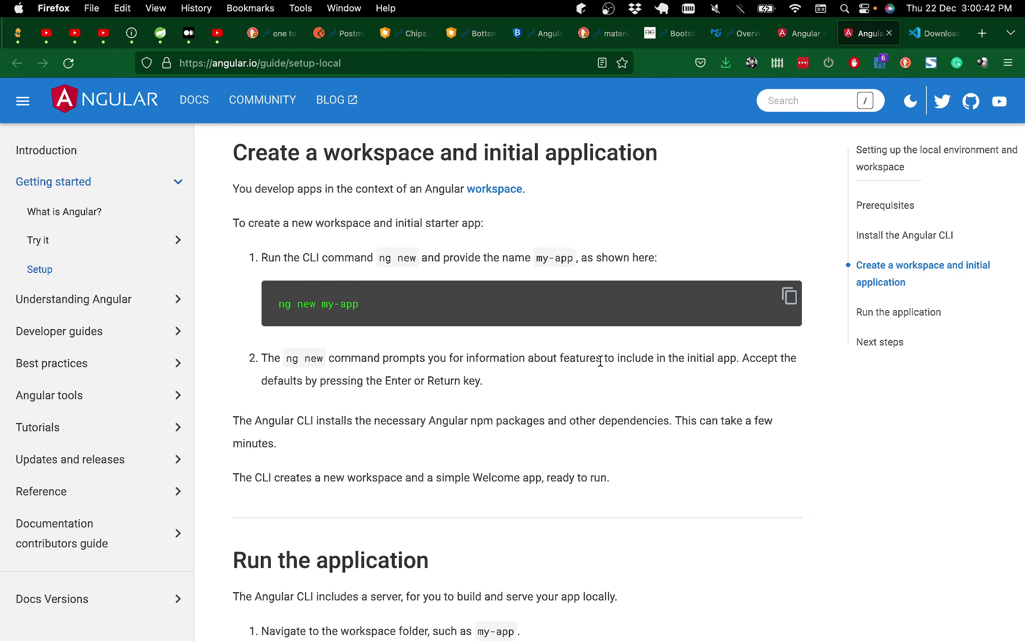
key(ctrl+Left)
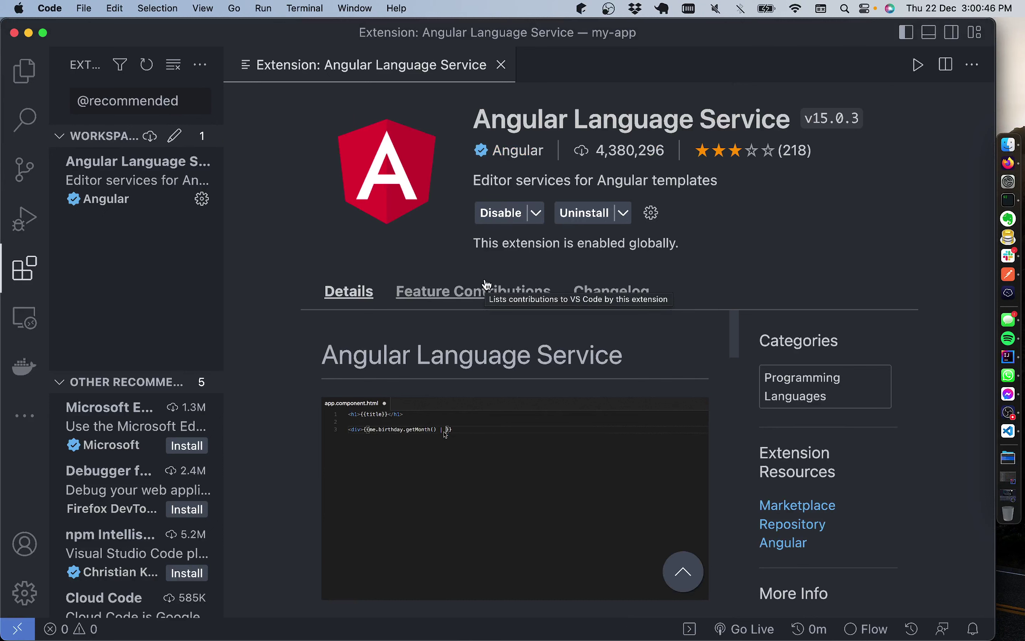
- Close the Angular Language Service extension page, show the project's file explorer, and close the my-app window
click(502, 65)
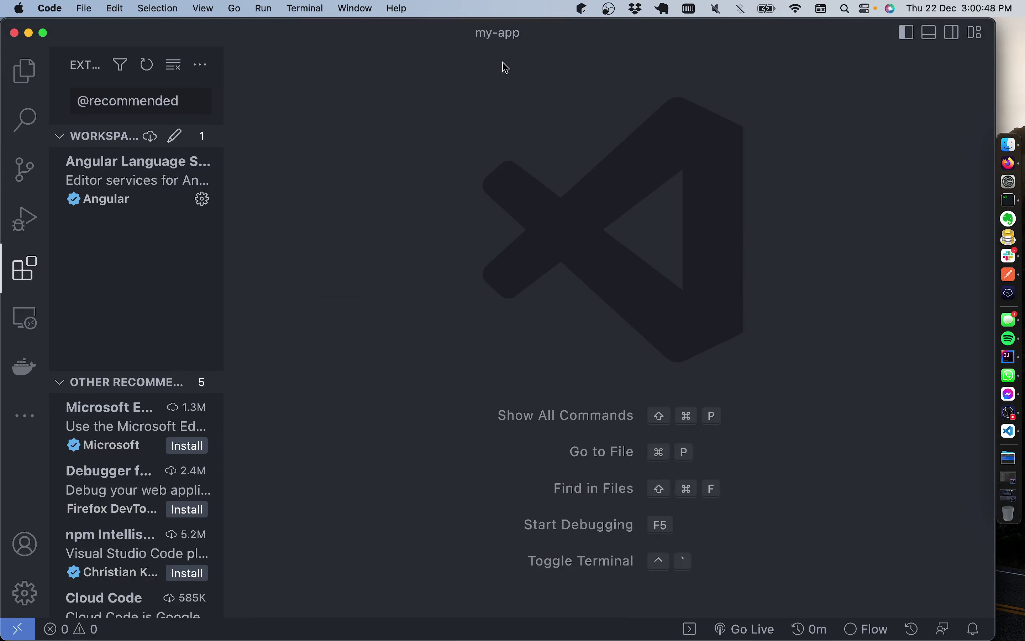
click(24, 70)
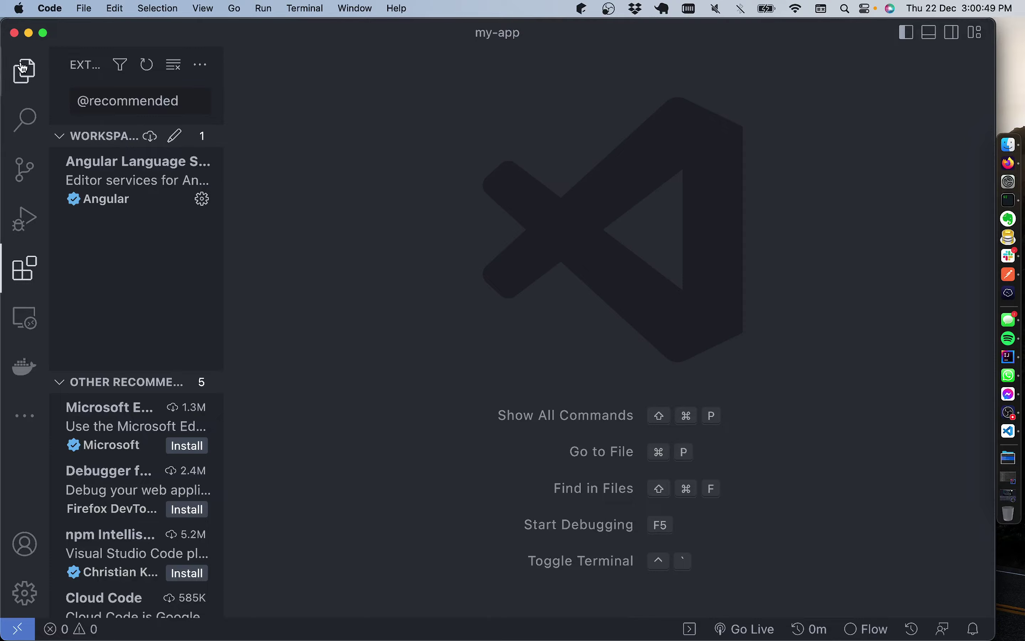
click(83, 9)
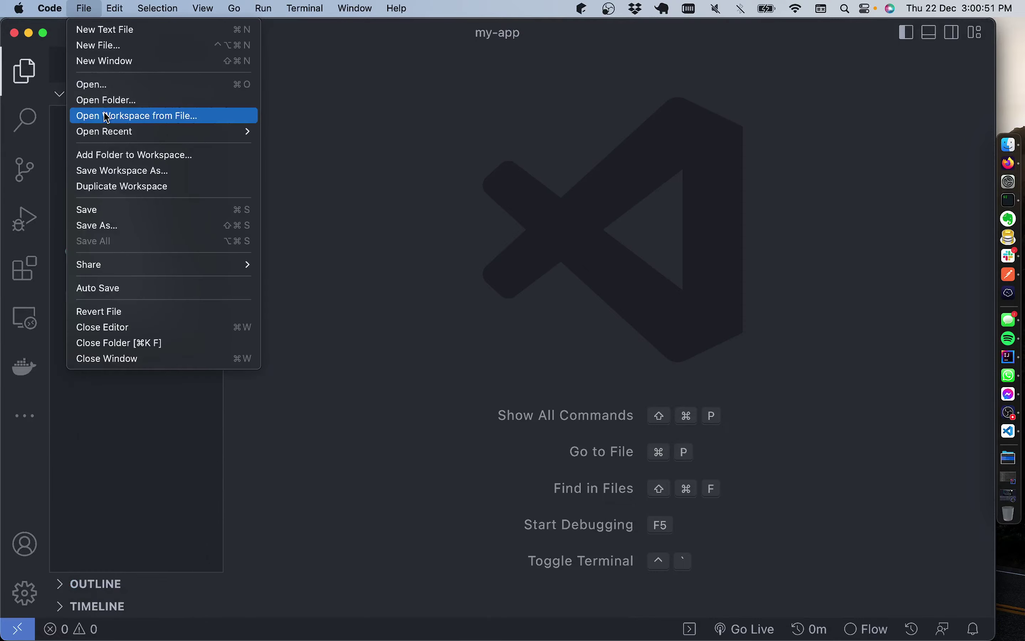
click(108, 357)
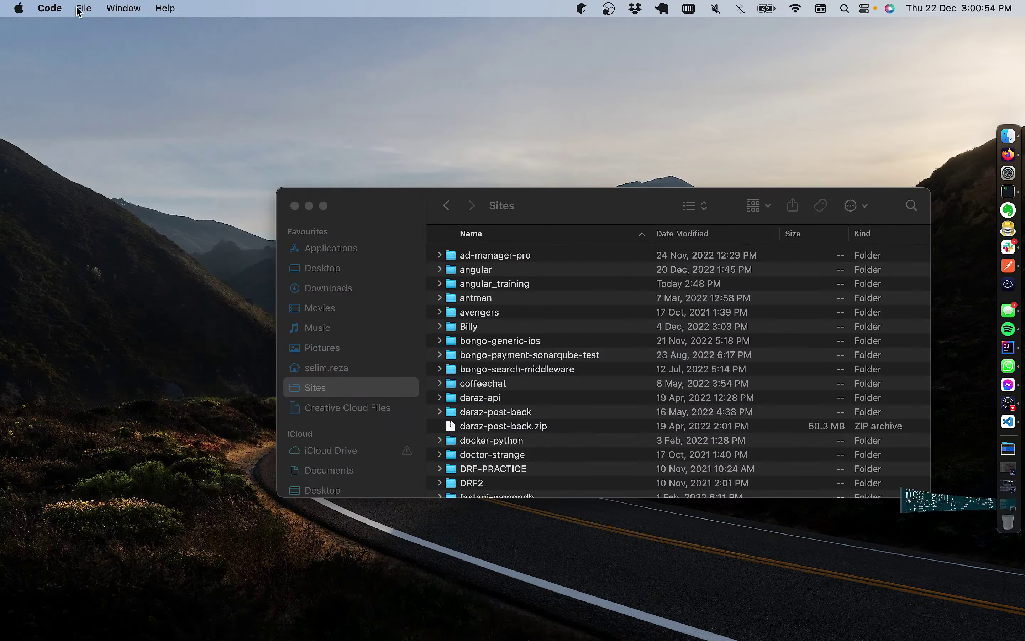
- View the editor's options for opening files and folders, and examine the ng new my-app command in the Angular guide in Firefox
click(83, 9)
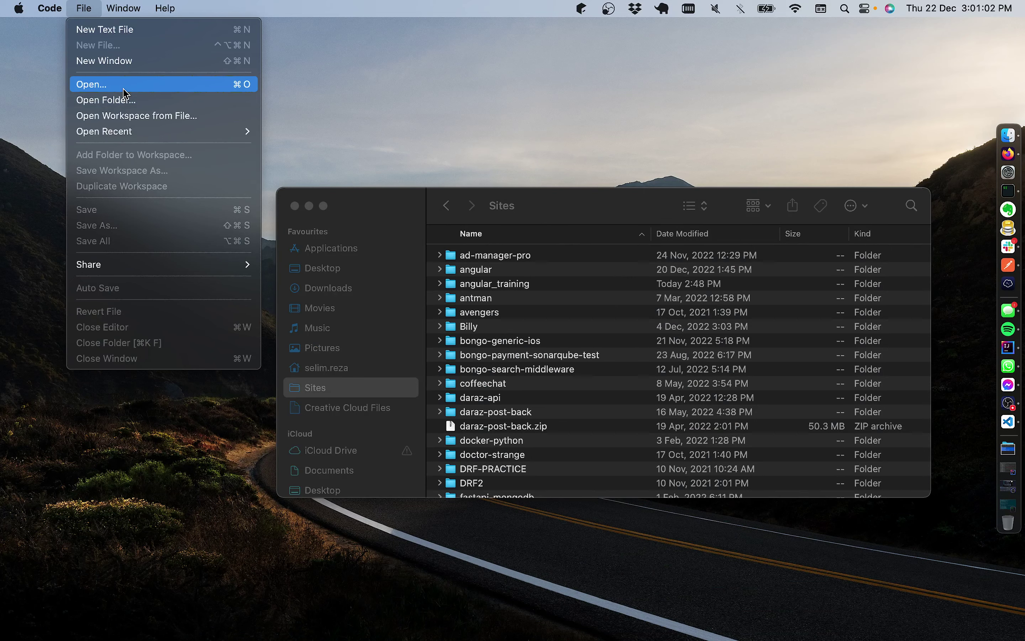
key(ctrl+Right)
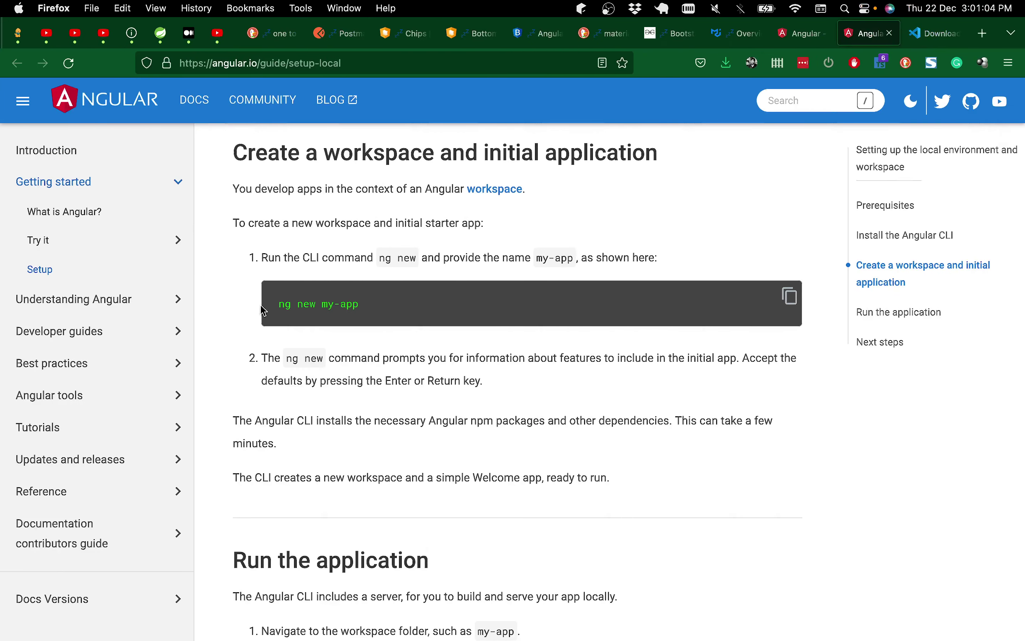
drag(285, 312, 361, 312)
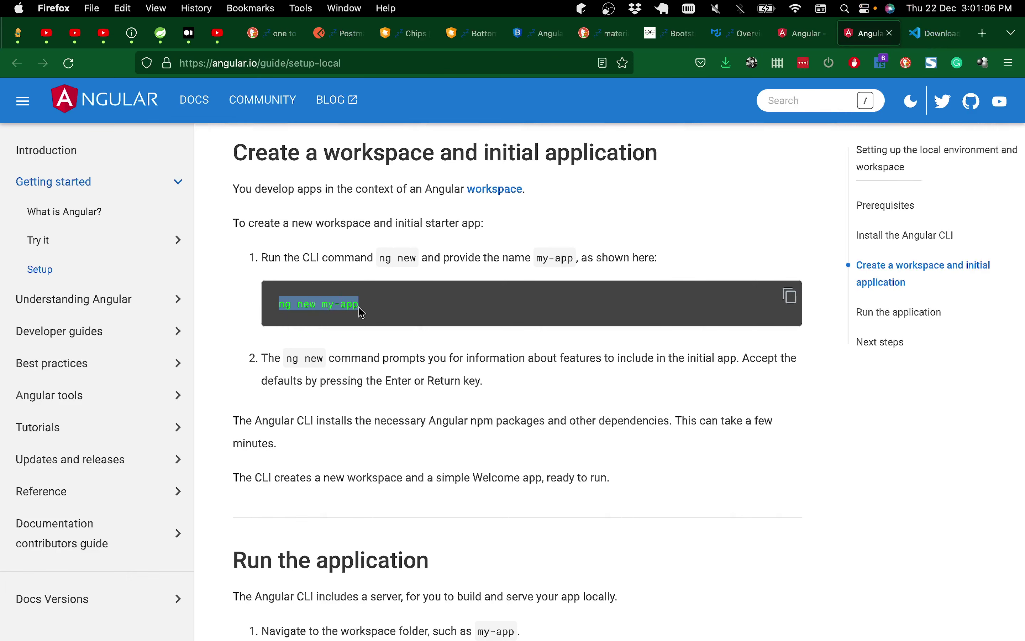
click(361, 313)
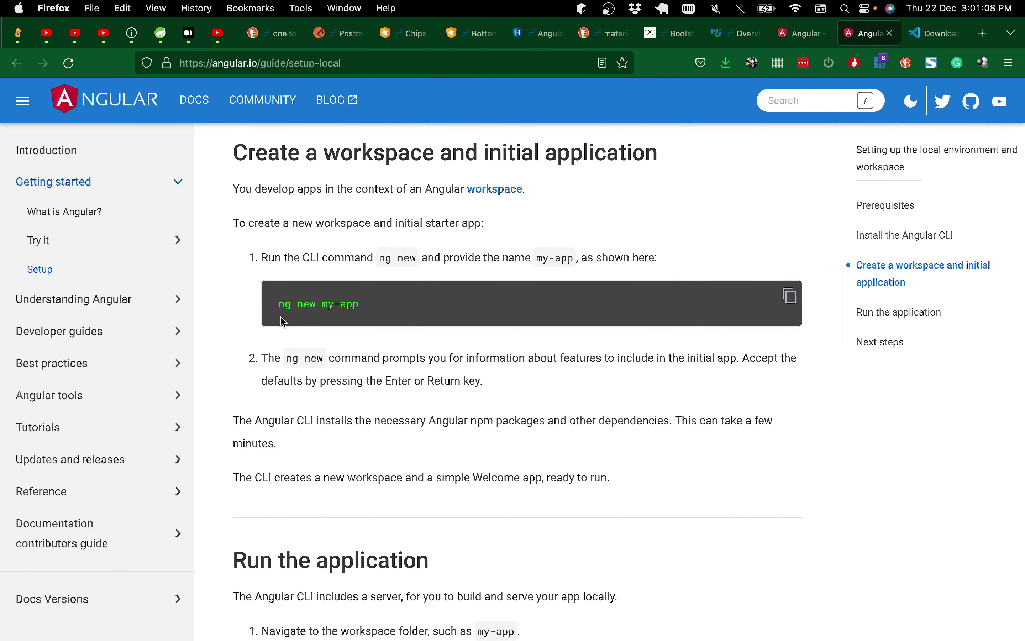
drag(283, 321, 324, 309)
scroll(318, 307, up, 5)
click(354, 322)
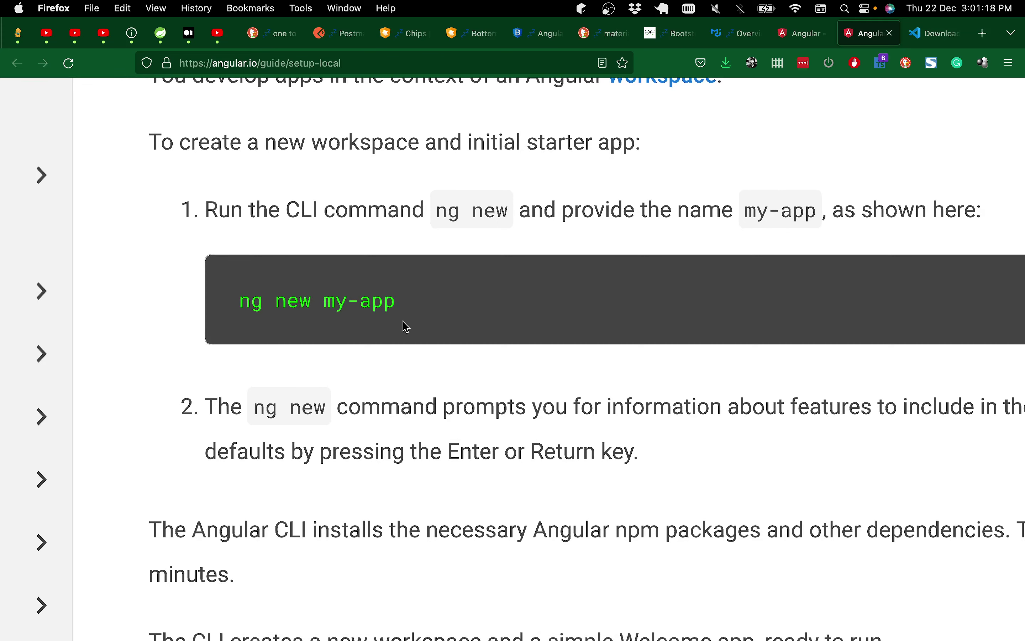
- Switch to Finder and browse from Sites into angular_training to locate the my-app project folder
key(super+Tab)
click(90, 9)
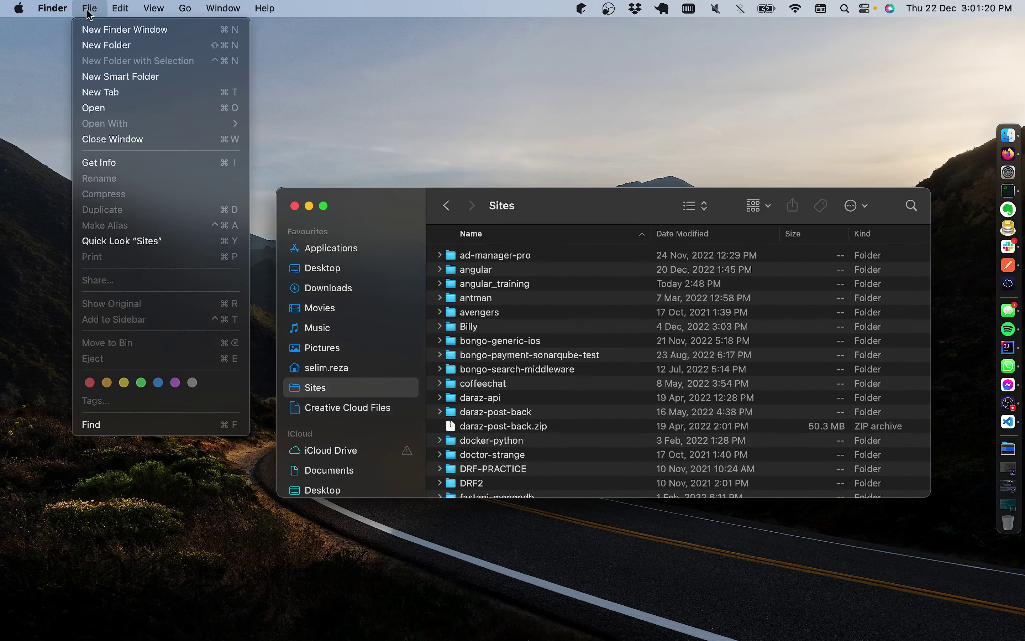
click(121, 116)
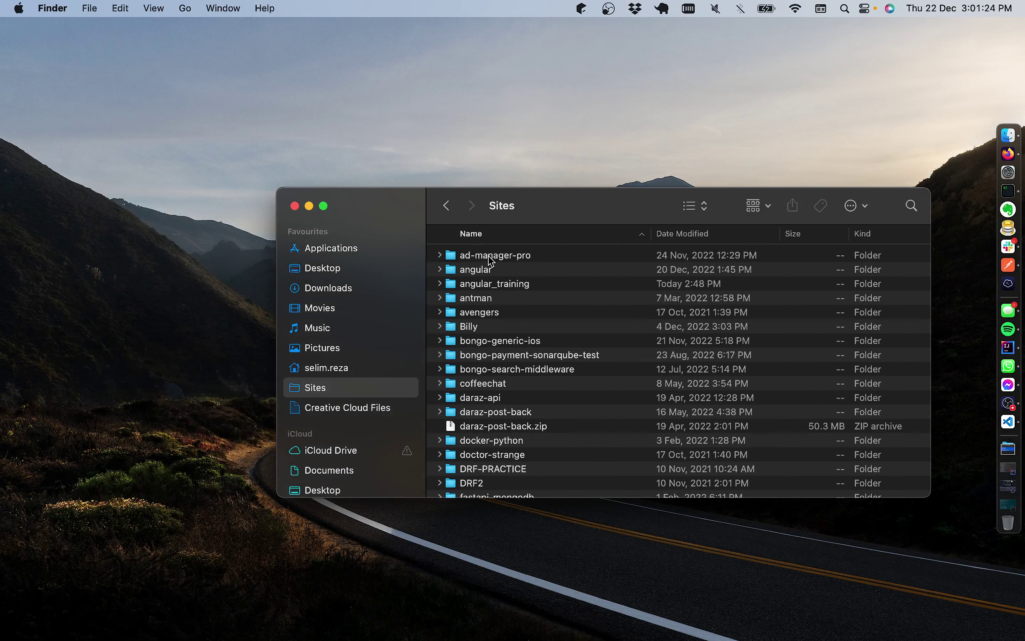
double_click(488, 285)
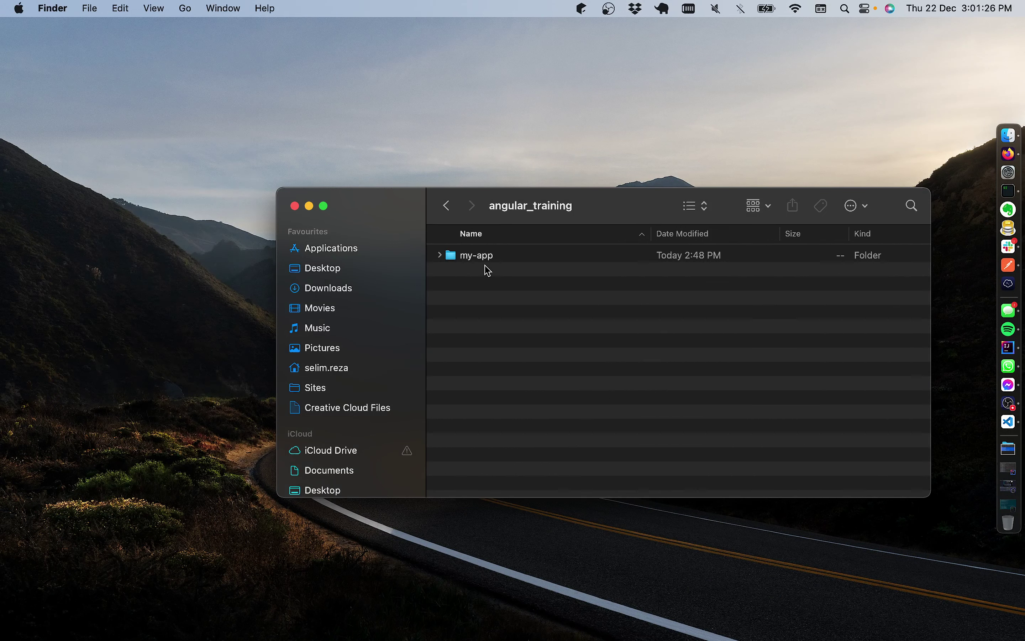
double_click(485, 256)
- Close the Finder window and switch to Visual Studio Code with its editor window reopened
click(294, 206)
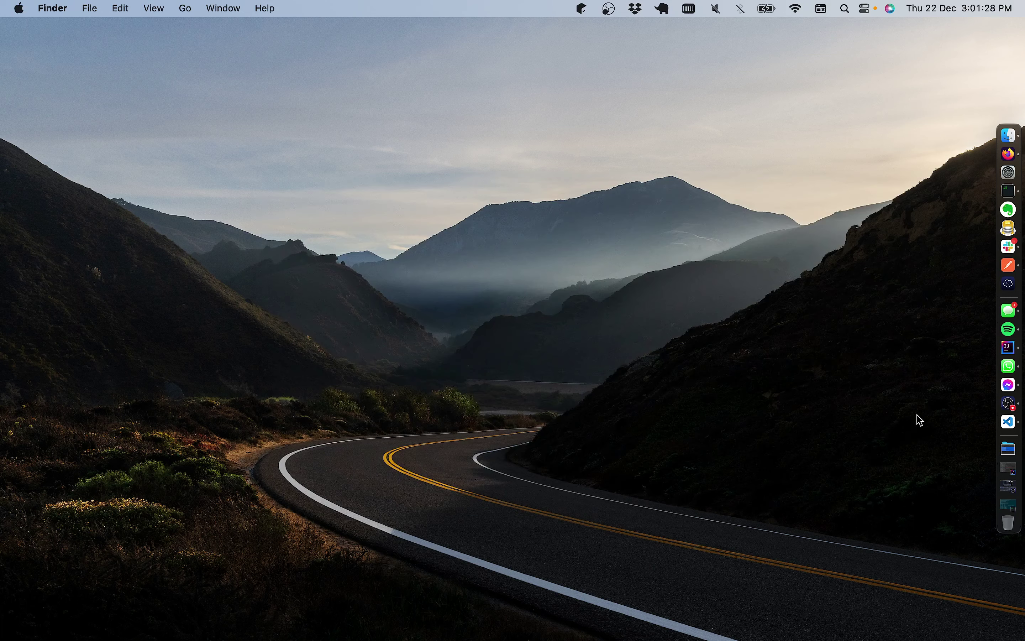
click(976, 403)
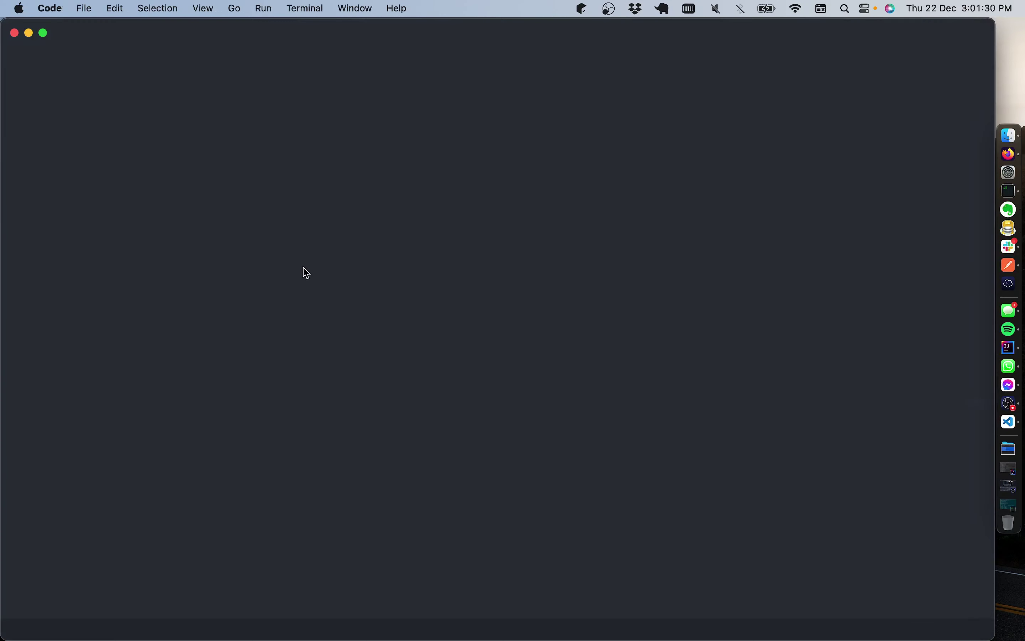